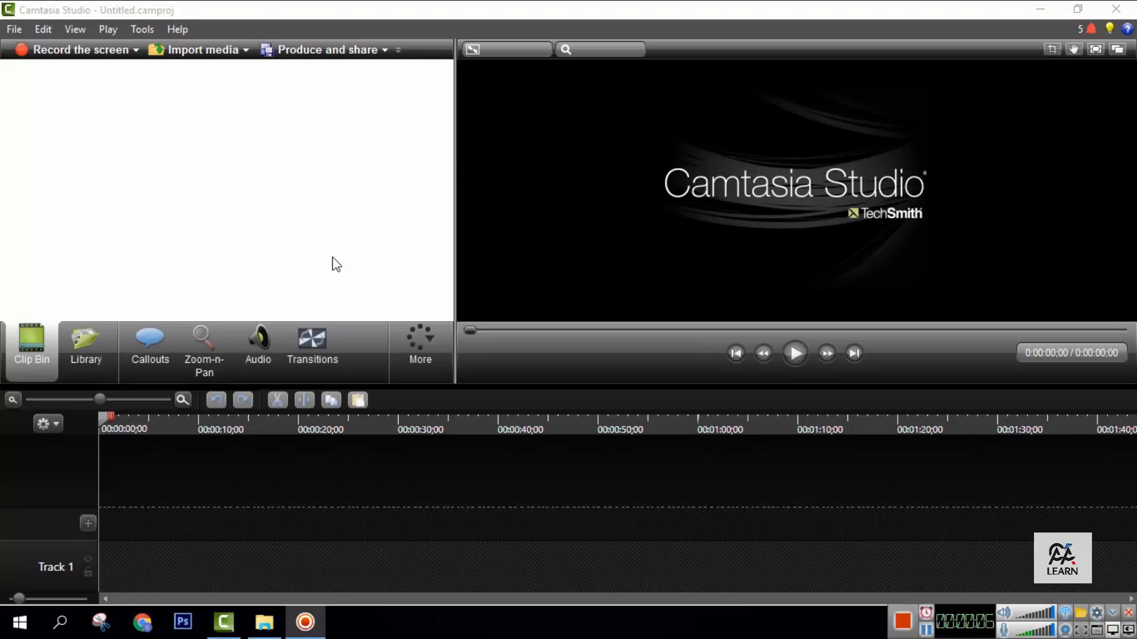
# Launch the screen recorder to look at its capture controls, close it without recording, and return to the Camtasia Studio editor.
pyautogui.click(296, 246)
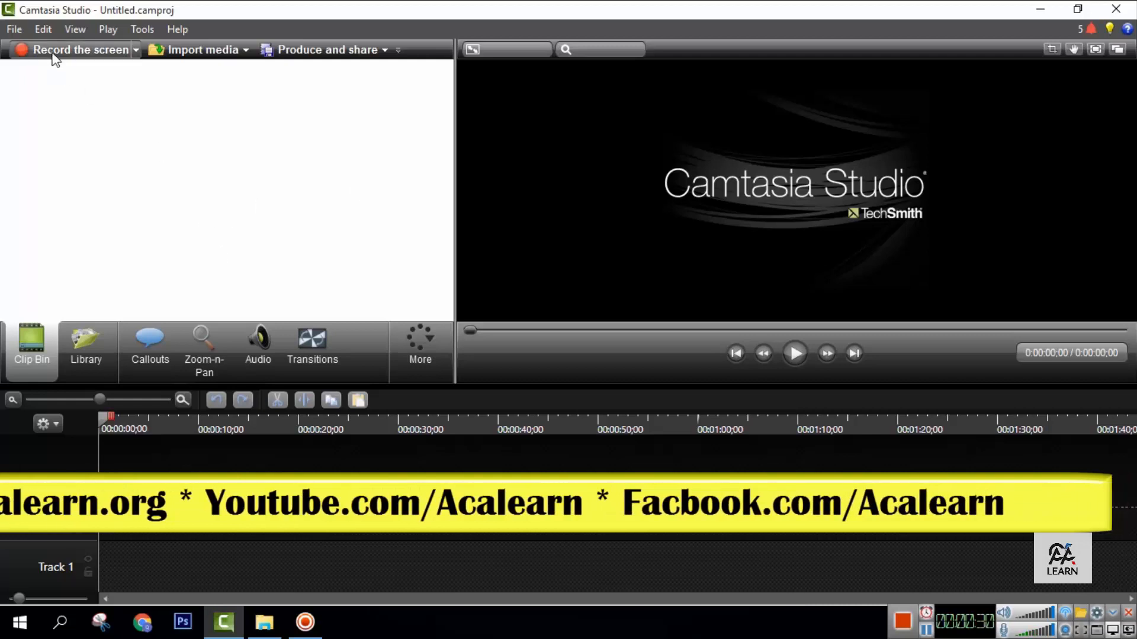
pyautogui.click(136, 49)
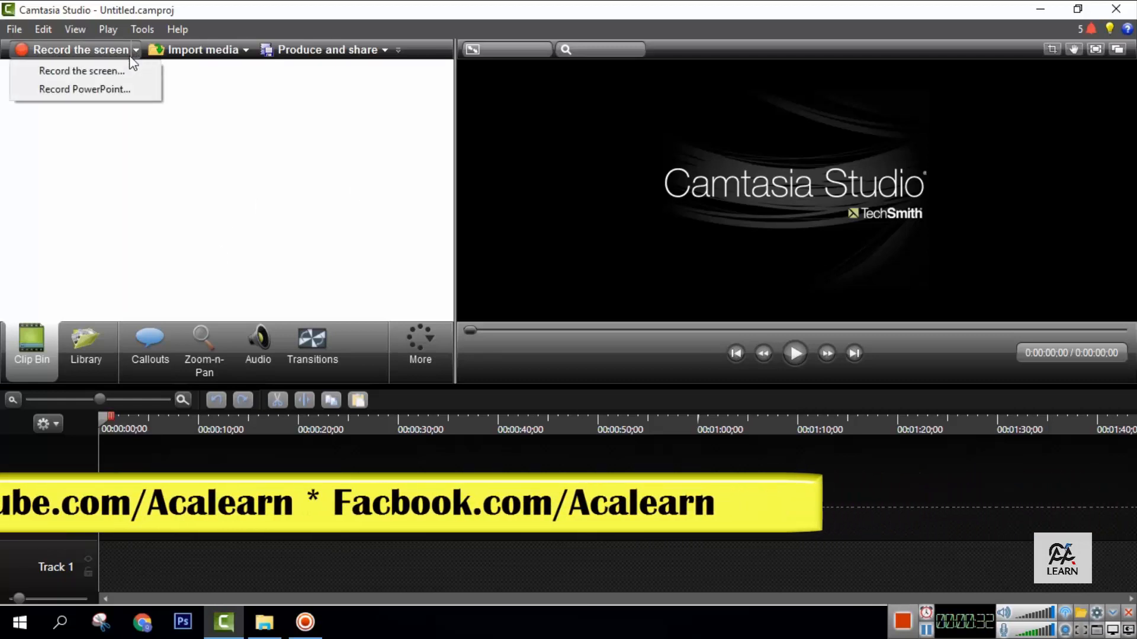
pyautogui.click(222, 221)
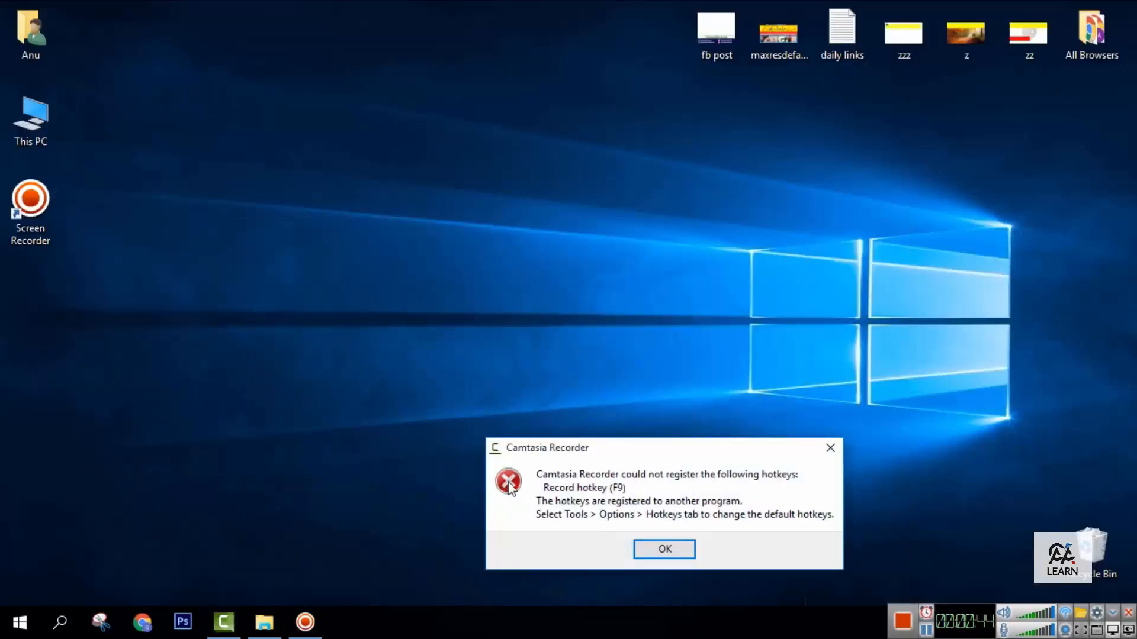
pyautogui.click(665, 550)
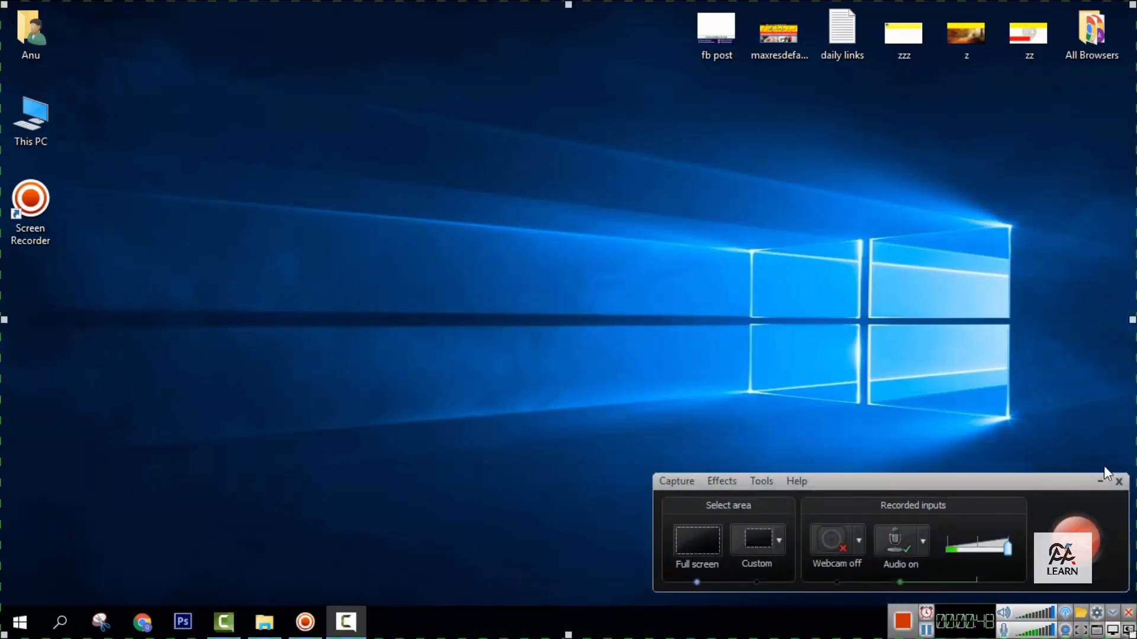
pyautogui.click(1118, 482)
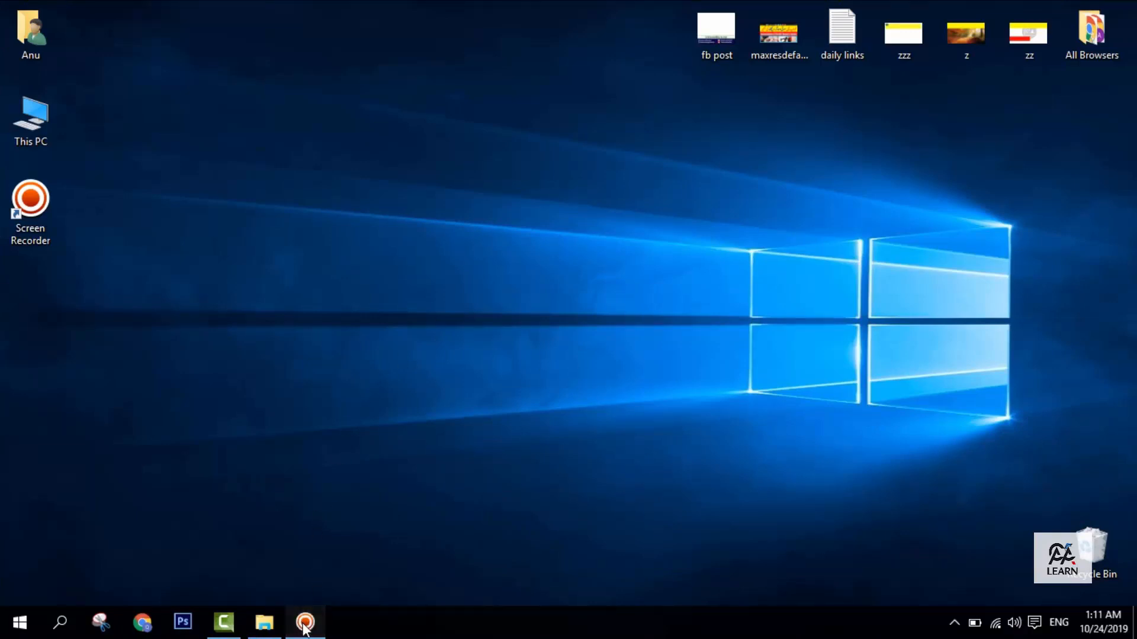
pyautogui.click(224, 621)
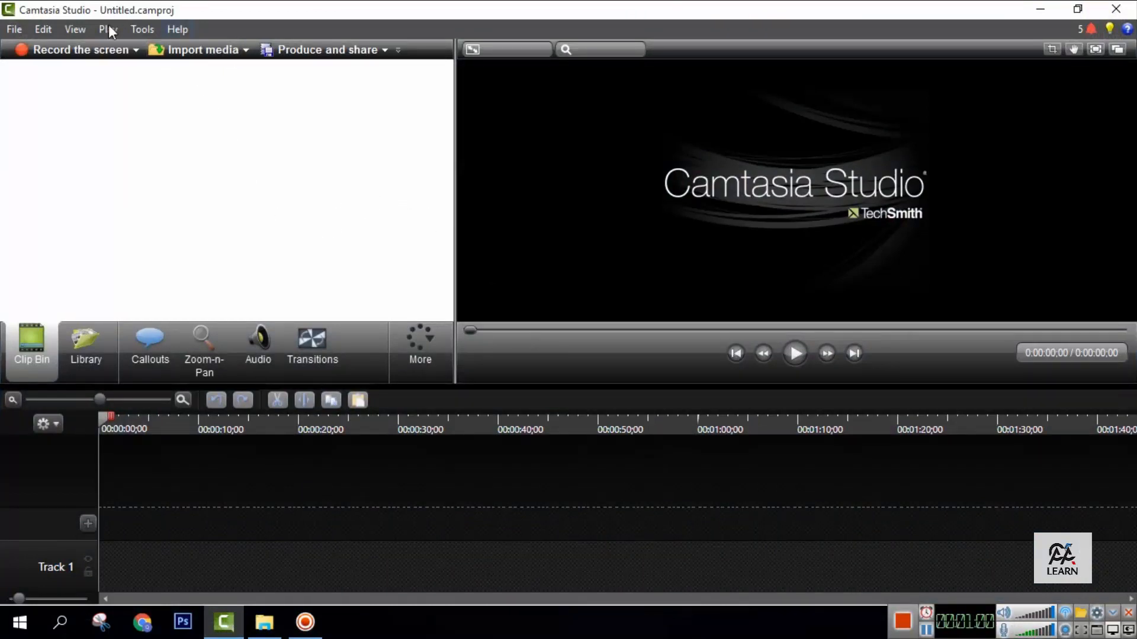
# Import the recordings Rec 003 and Rec 004 from the Recordings folder into the project.
pyautogui.click(15, 29)
pyautogui.click(195, 30)
pyautogui.click(218, 53)
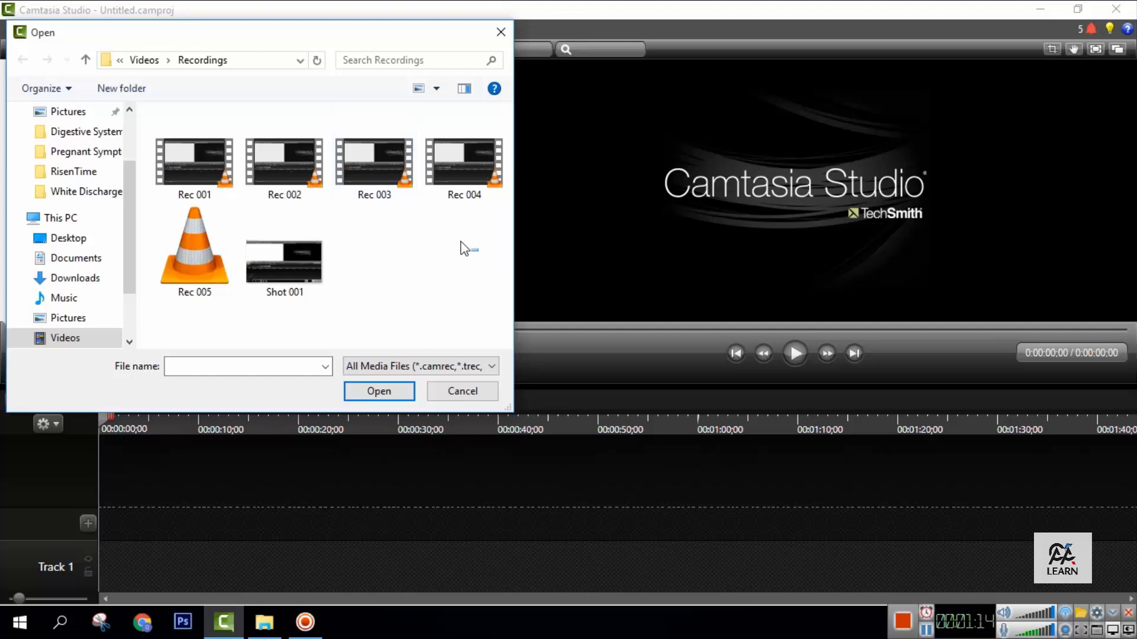
pyautogui.moveTo(461, 249); pyautogui.dragTo(353, 162)
pyautogui.click(379, 391)
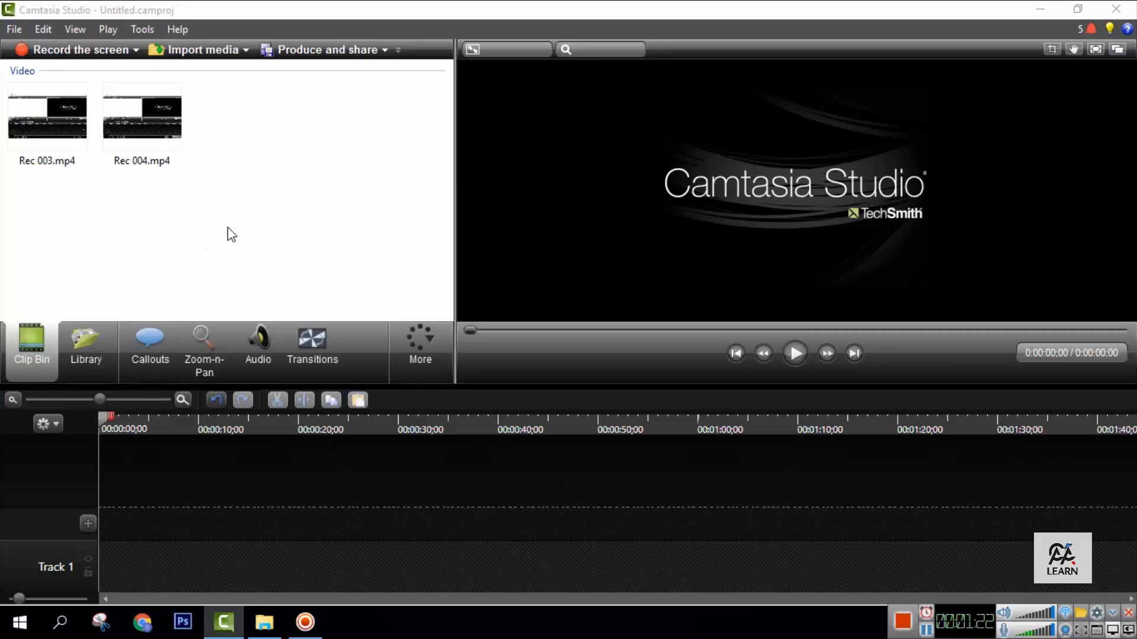
# Place Rec 003.mp4 at the very start of Track 1 and Rec 004.mp4 directly behind it.
pyautogui.click(153, 135)
pyautogui.click(54, 118)
pyautogui.moveTo(48, 119); pyautogui.dragTo(166, 524)
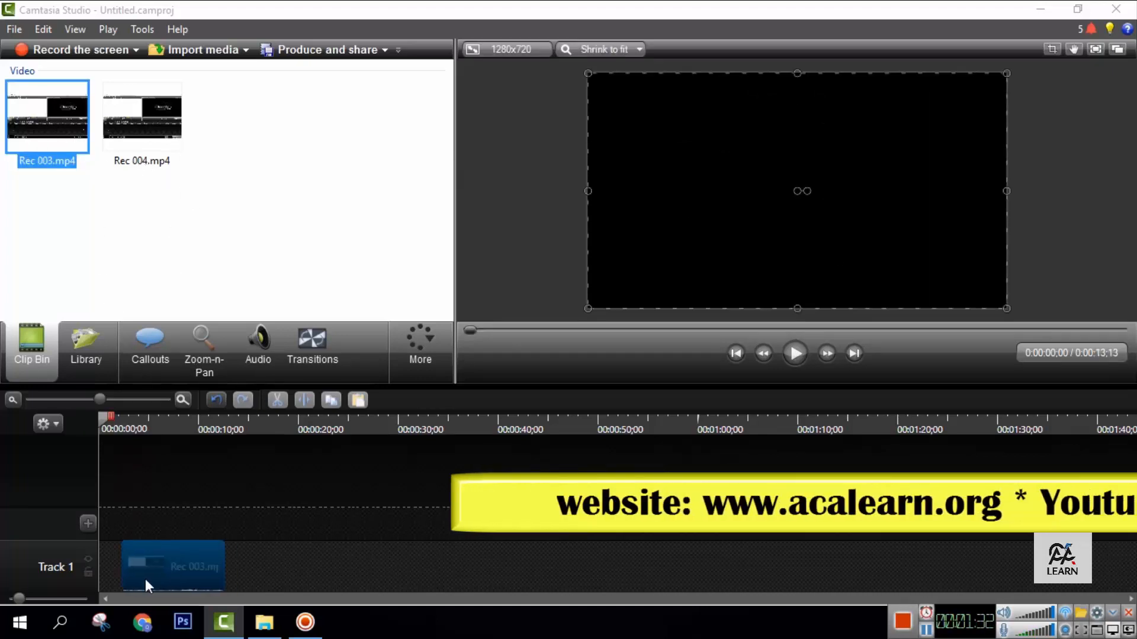
pyautogui.moveTo(145, 578); pyautogui.dragTo(114, 578)
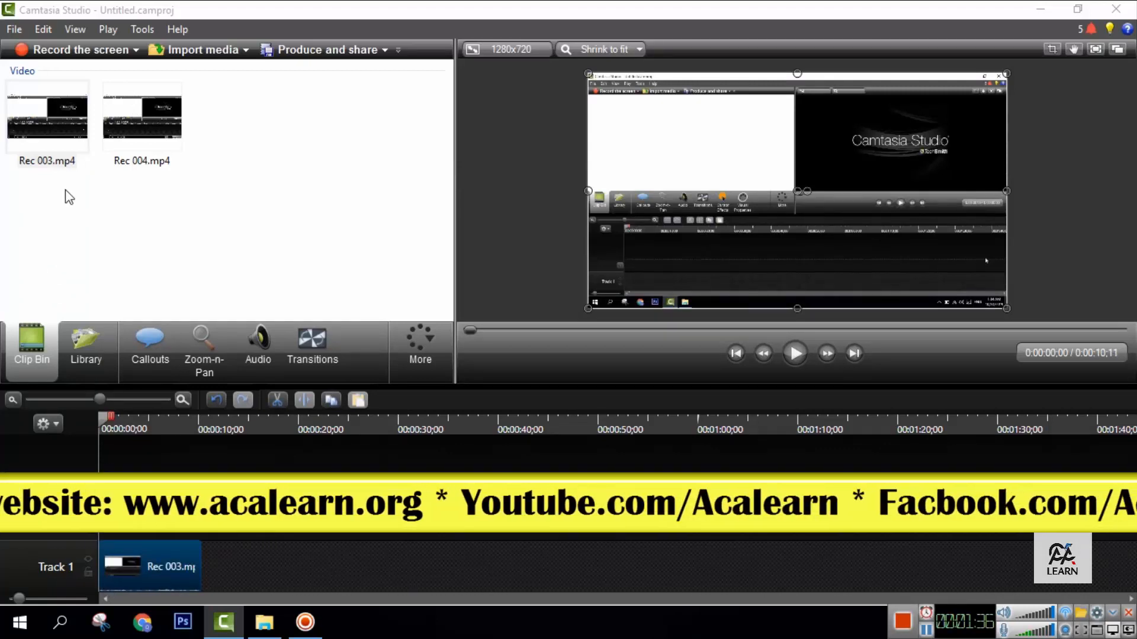
pyautogui.moveTo(145, 124); pyautogui.dragTo(213, 586)
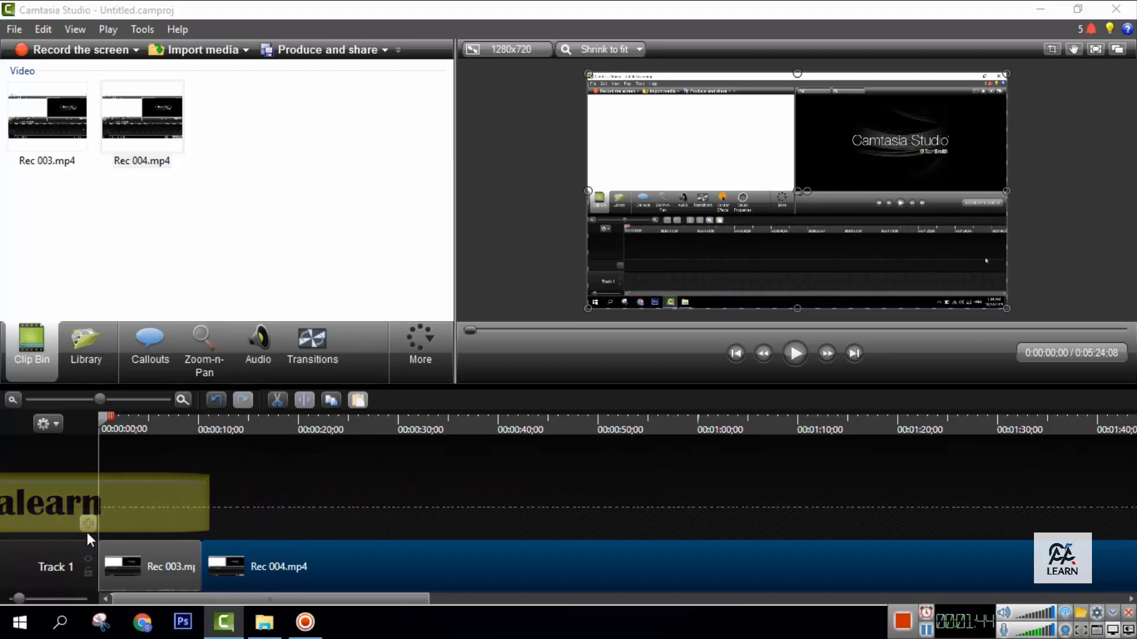
# Add two more timeline tracks and move the Rec 004.mp4 clip to the start of Track 2.
pyautogui.click(88, 523)
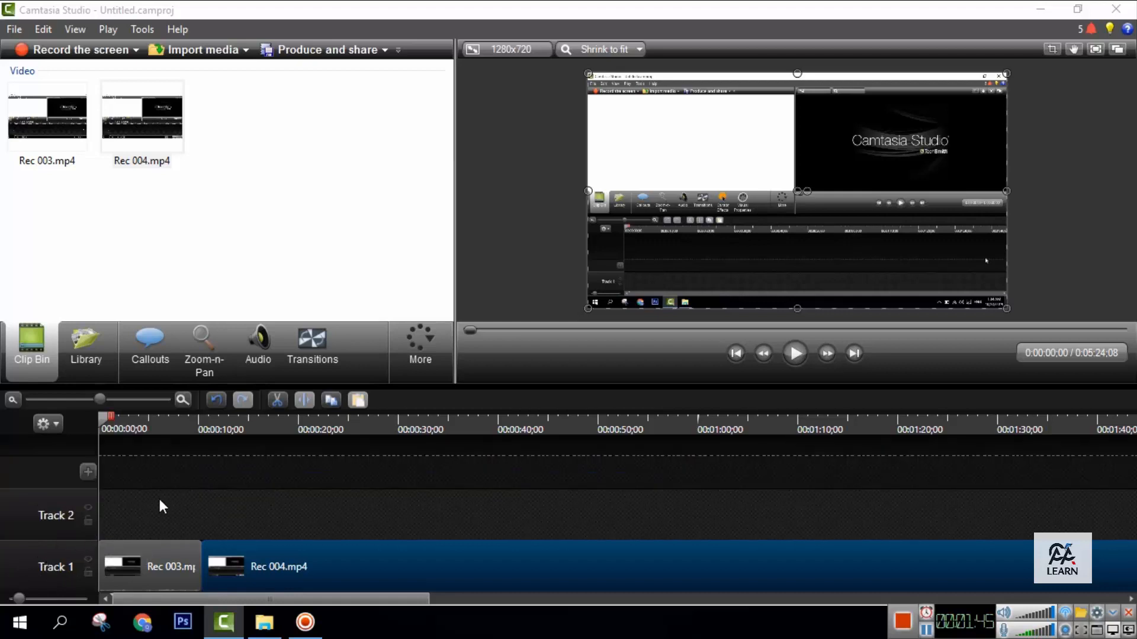
pyautogui.click(88, 472)
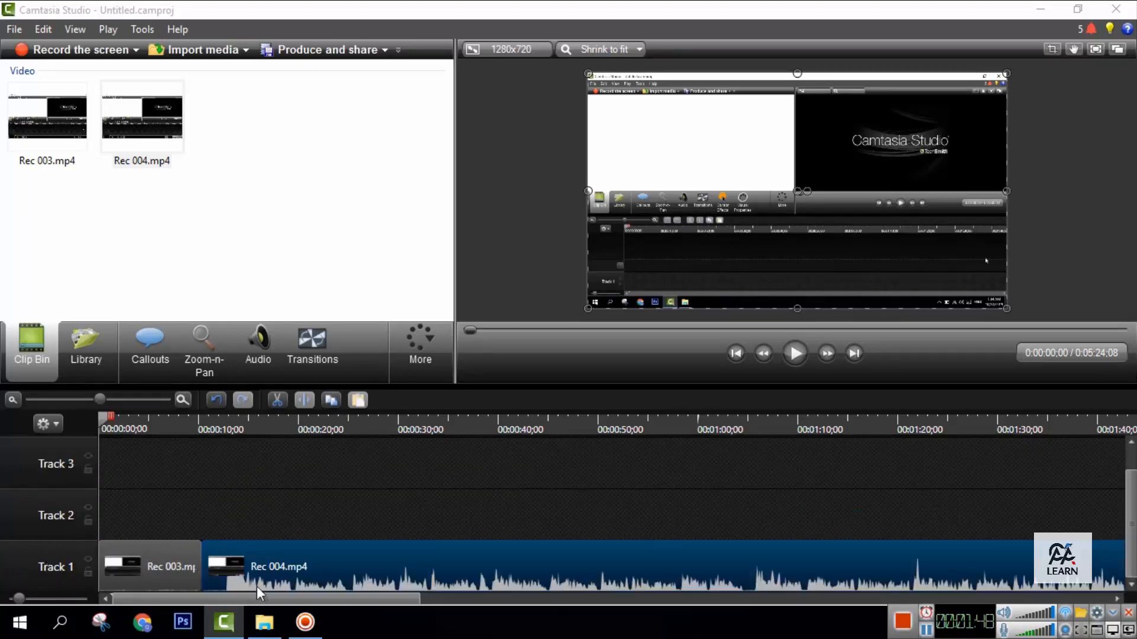
pyautogui.moveTo(280, 582); pyautogui.dragTo(142, 504)
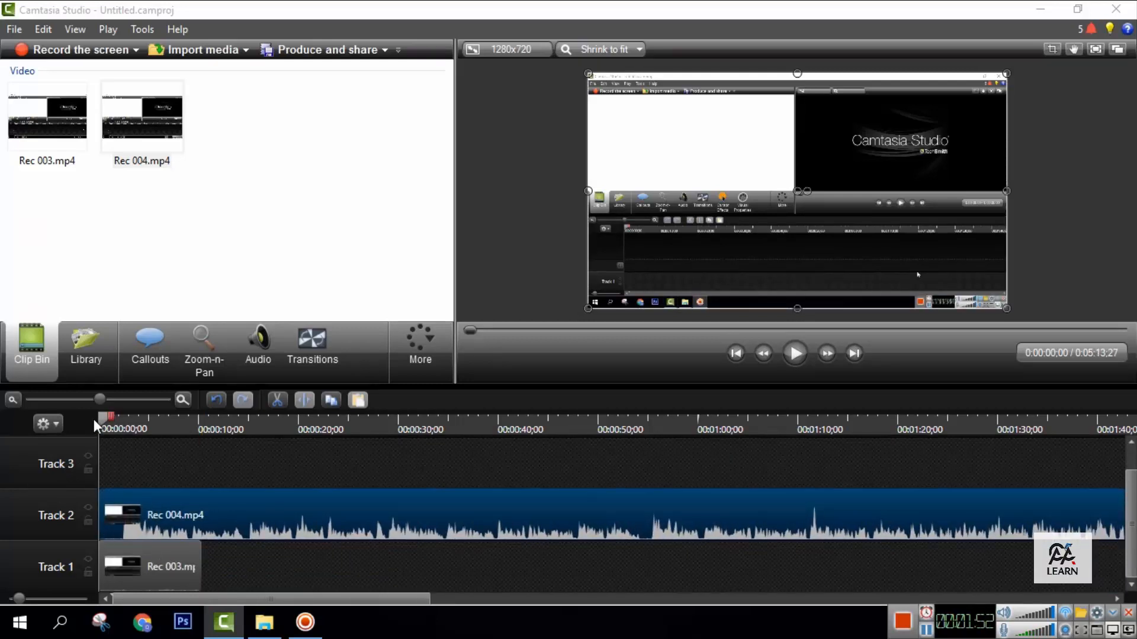
# Preview the overlapping clips with the playhead at 0:00:08;00 and select the Track 1 and Track 2 clips in turn.
pyautogui.moveTo(110, 421); pyautogui.dragTo(180, 422)
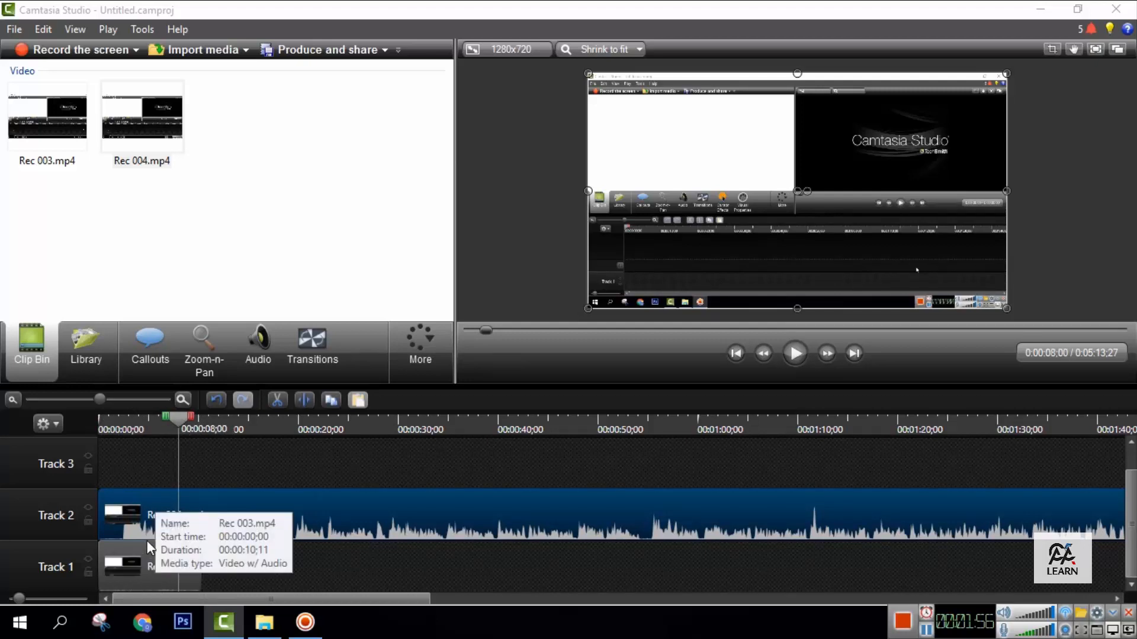
pyautogui.click(209, 477)
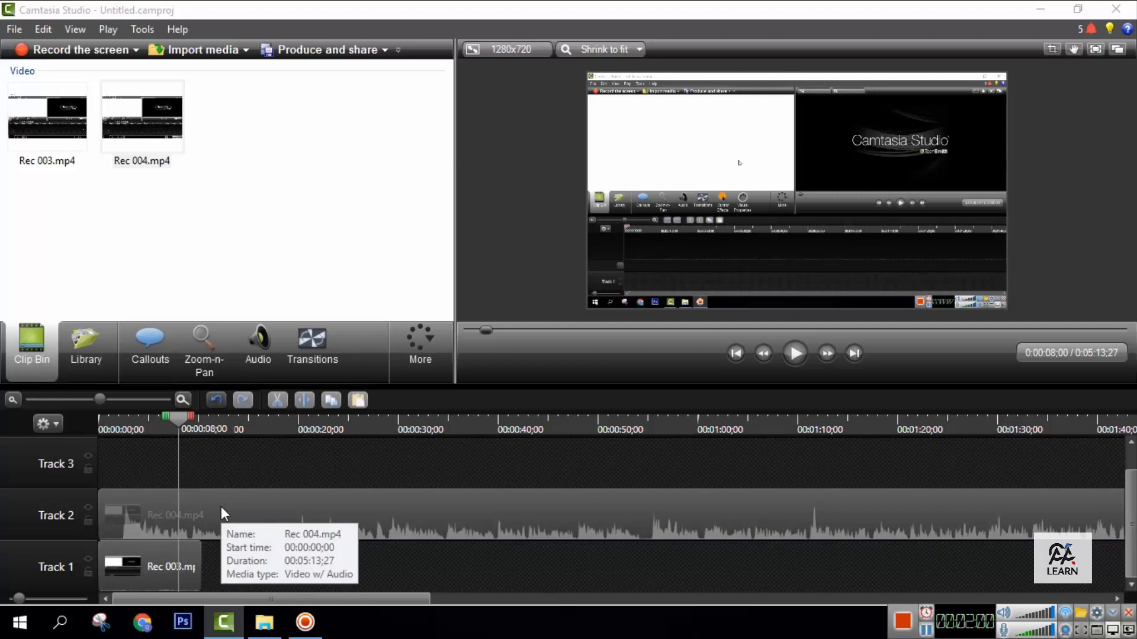
pyautogui.moveTo(157, 506)
pyautogui.mouseDown()
pyautogui.moveTo(166, 471)
pyautogui.moveTo(123, 469)
pyautogui.moveTo(159, 528)
pyautogui.mouseUp()
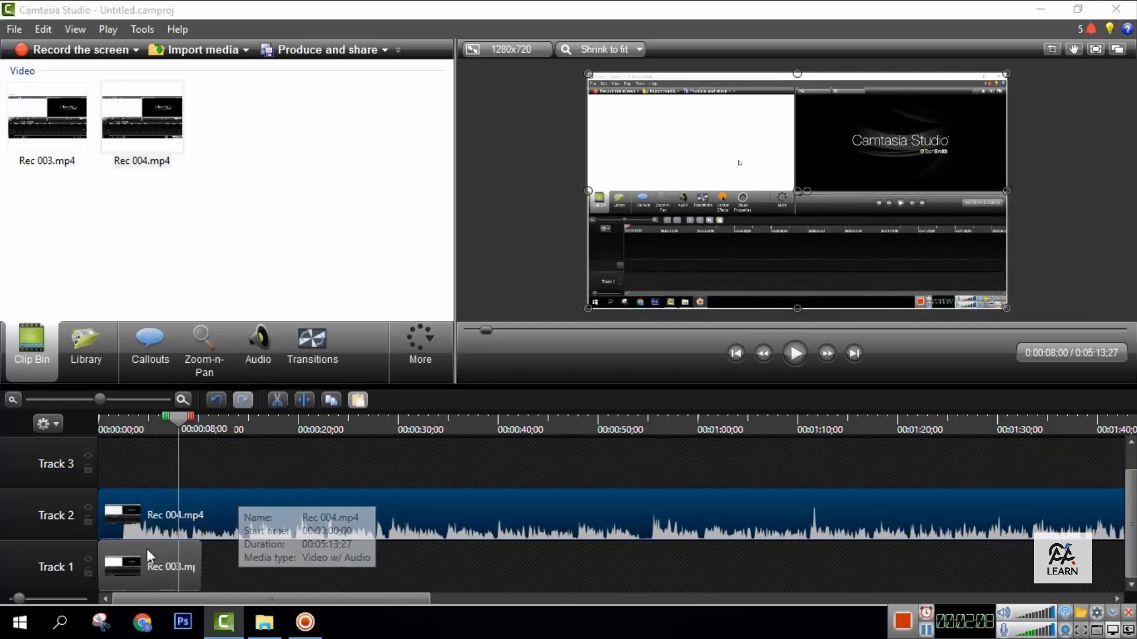
pyautogui.moveTo(147, 549); pyautogui.dragTo(179, 532)
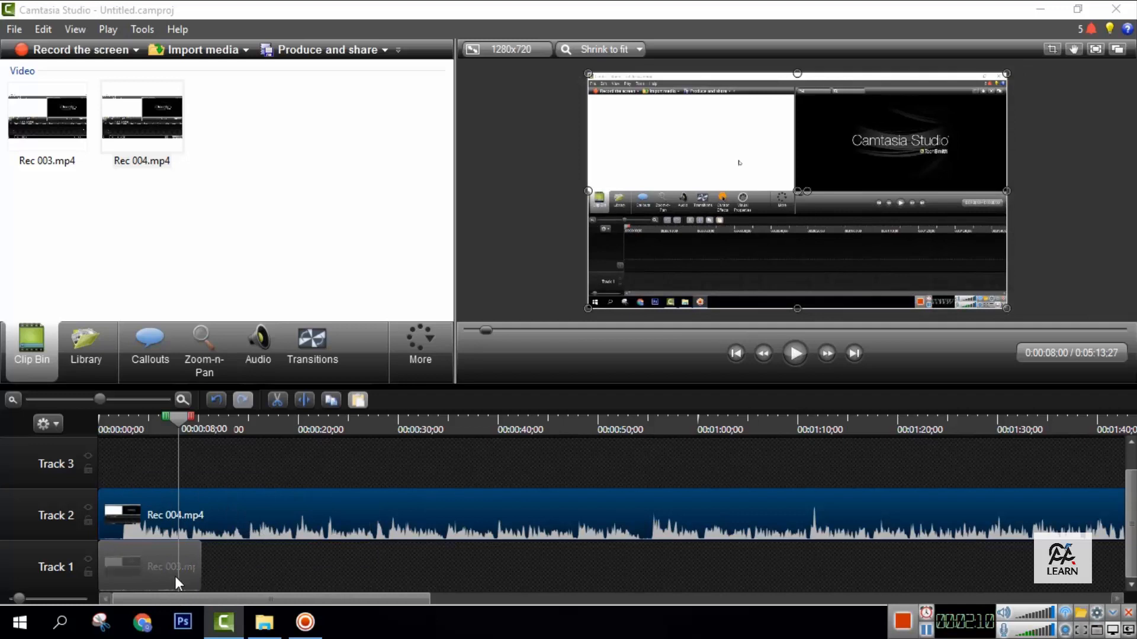
pyautogui.moveTo(143, 566); pyautogui.dragTo(116, 567)
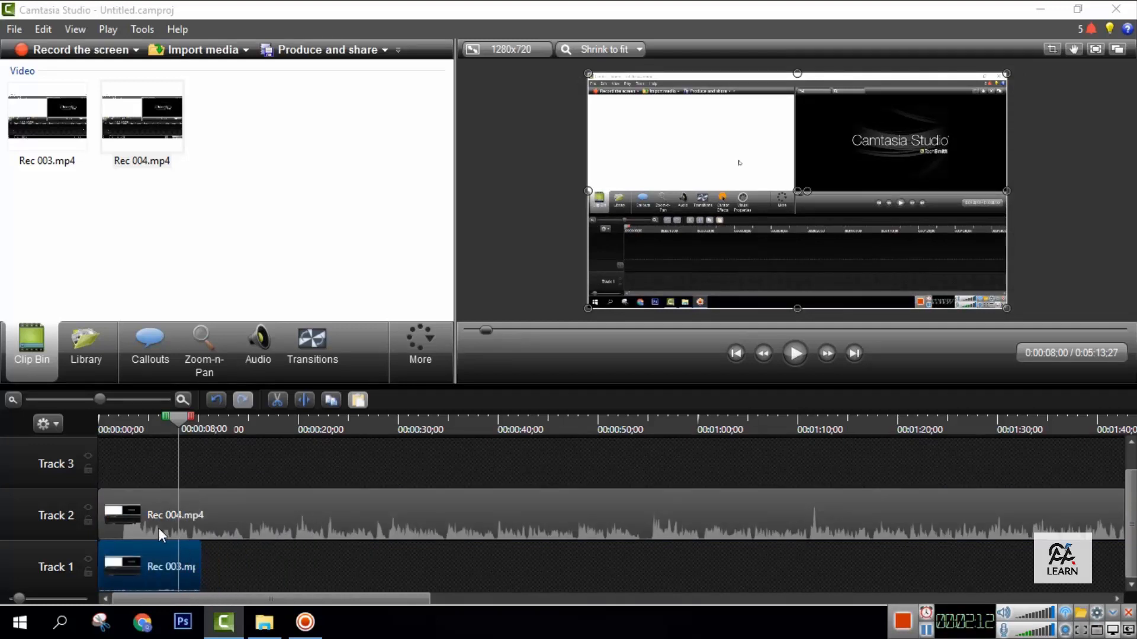
pyautogui.moveTo(158, 528)
pyautogui.mouseDown()
pyautogui.moveTo(286, 528)
pyautogui.moveTo(137, 527)
pyautogui.mouseUp()
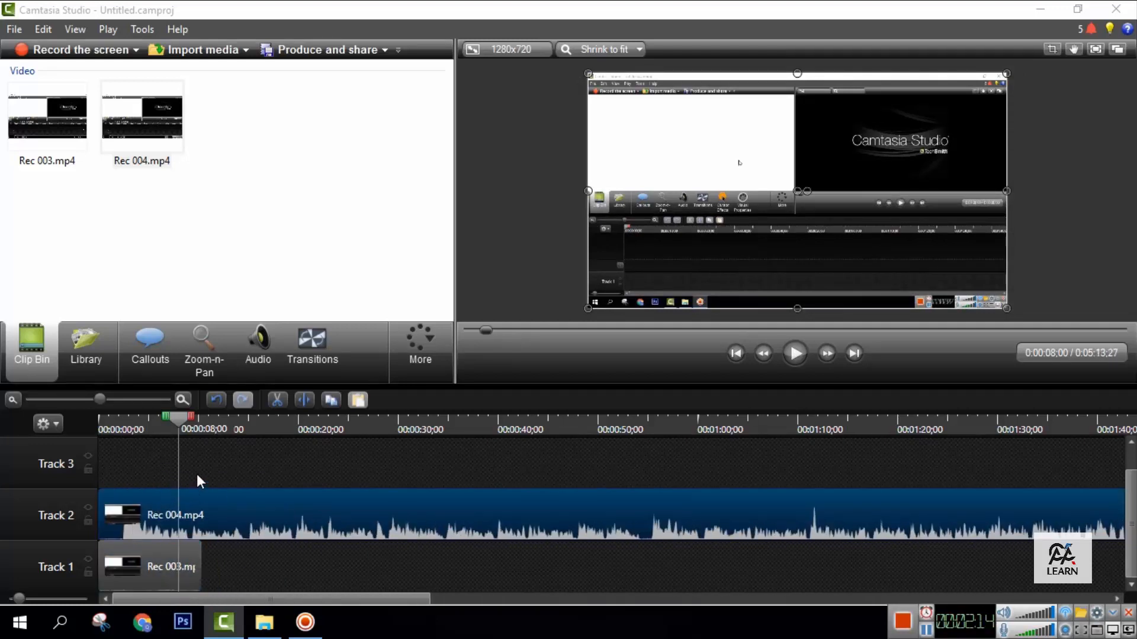
# Add a filled rounded rectangle callout at the start of Track 3 and extend its end to about 17 seconds.
pyautogui.click(156, 352)
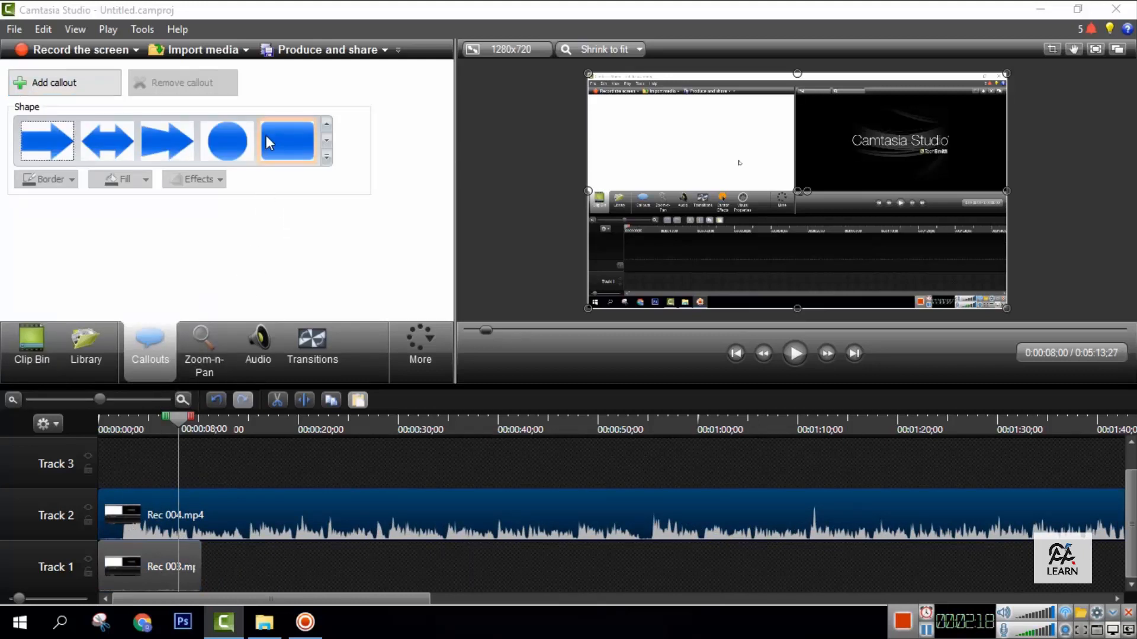
pyautogui.click(267, 141)
pyautogui.moveTo(208, 442); pyautogui.dragTo(112, 473)
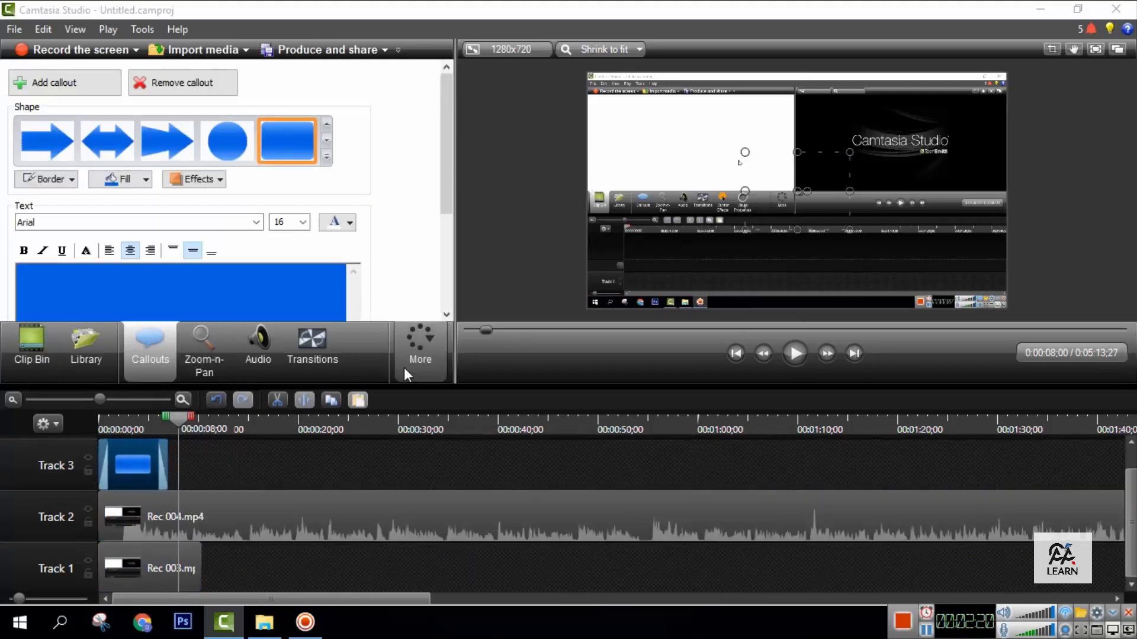
pyautogui.moveTo(171, 419); pyautogui.dragTo(112, 424)
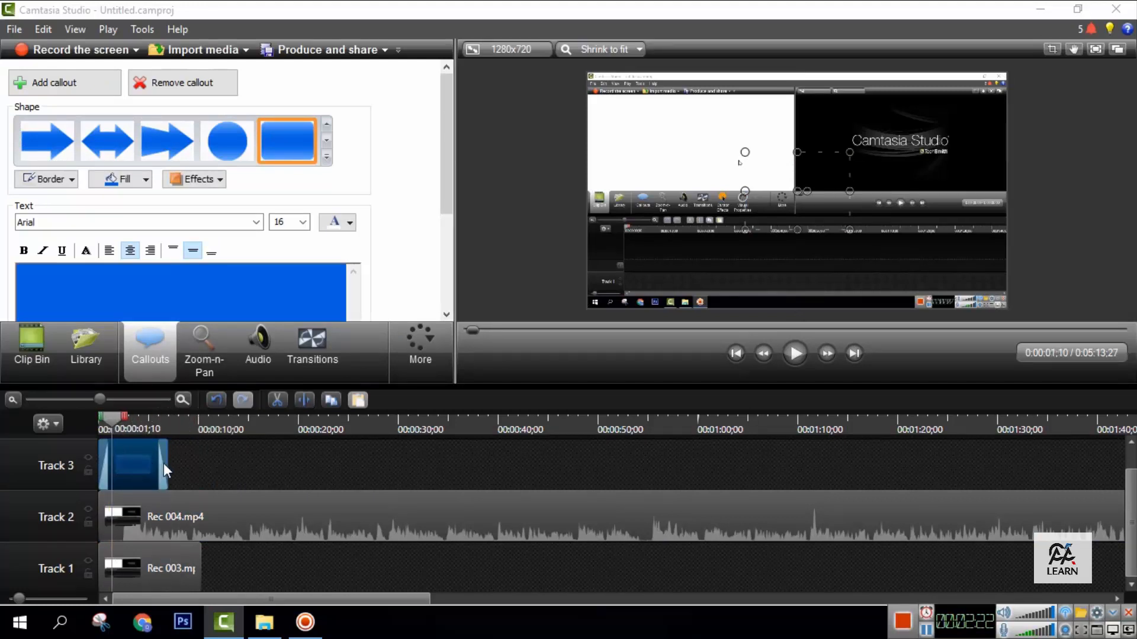
pyautogui.moveTo(164, 463); pyautogui.dragTo(270, 464)
# Move the playhead to 0:00:08;27 and enlarge the blue rectangle callout to cover most of the middle of the video frame.
pyautogui.moveTo(114, 432); pyautogui.dragTo(207, 462)
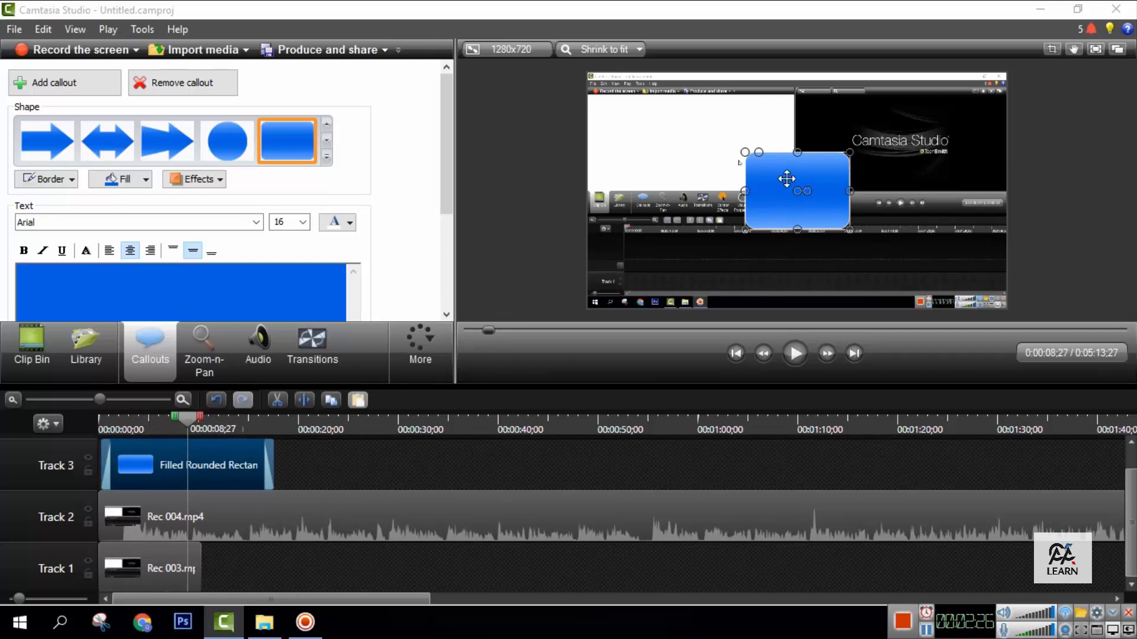
pyautogui.moveTo(745, 228); pyautogui.dragTo(682, 271)
pyautogui.moveTo(850, 153); pyautogui.dragTo(954, 116)
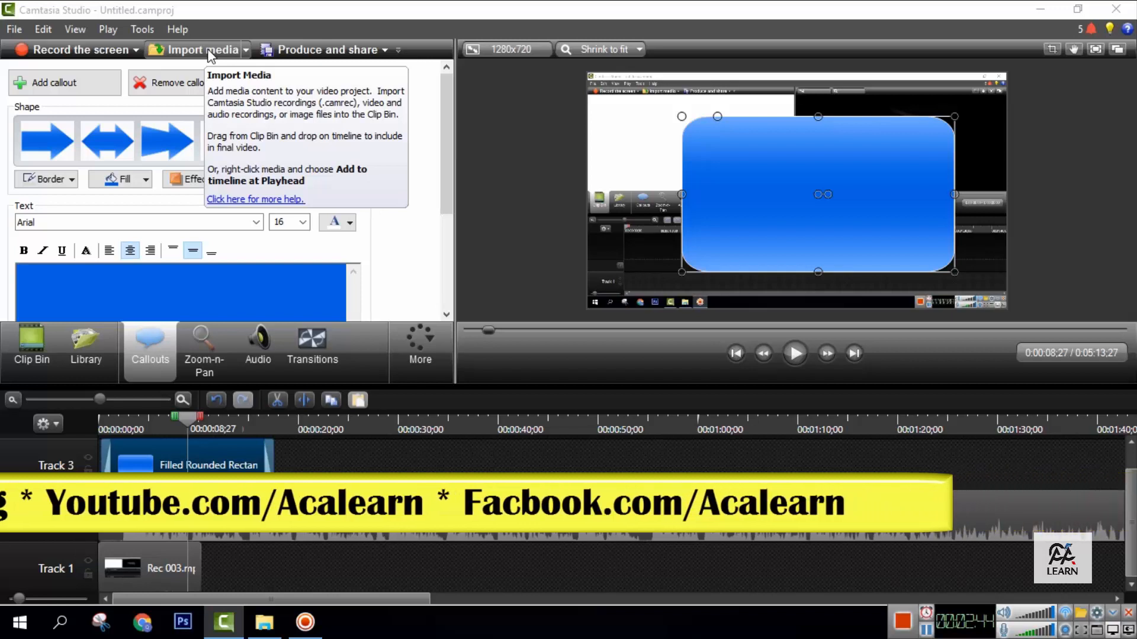
# Add a second copy of Rec 004.mp4 to Track 3, directly behind the rectangle callout.
pyautogui.click(55, 334)
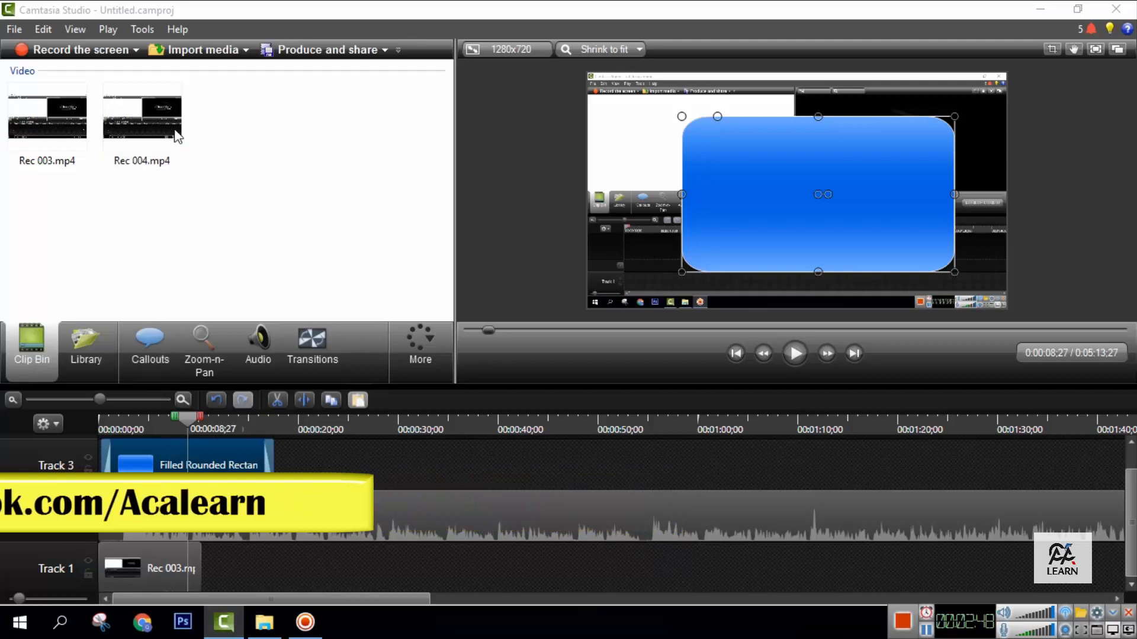
pyautogui.moveTo(176, 136); pyautogui.dragTo(282, 489)
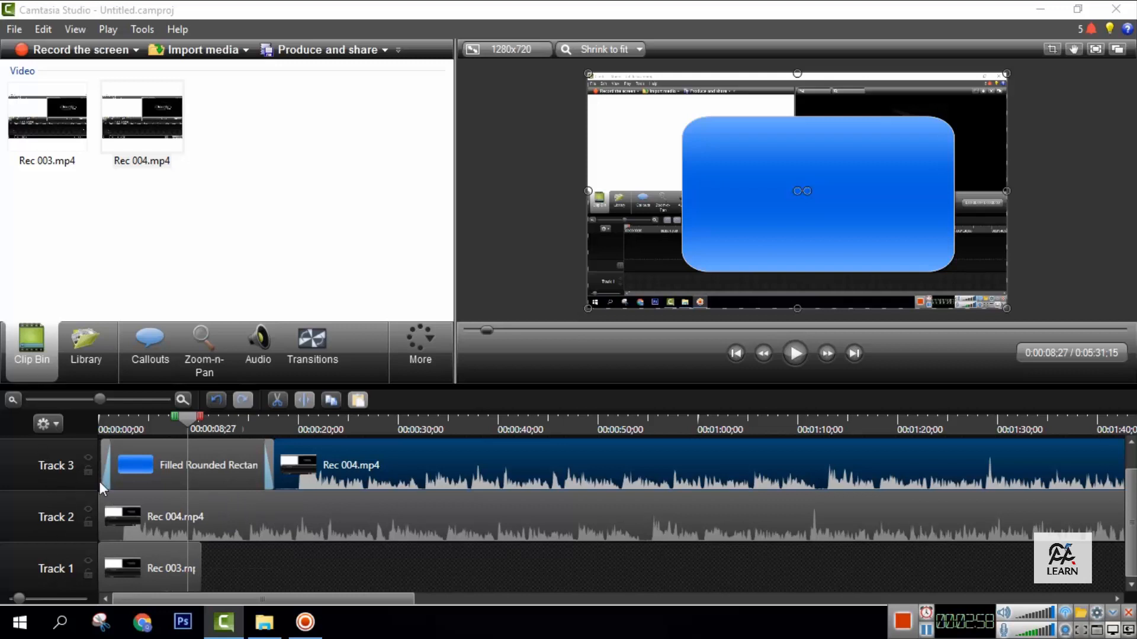
pyautogui.click(74, 397)
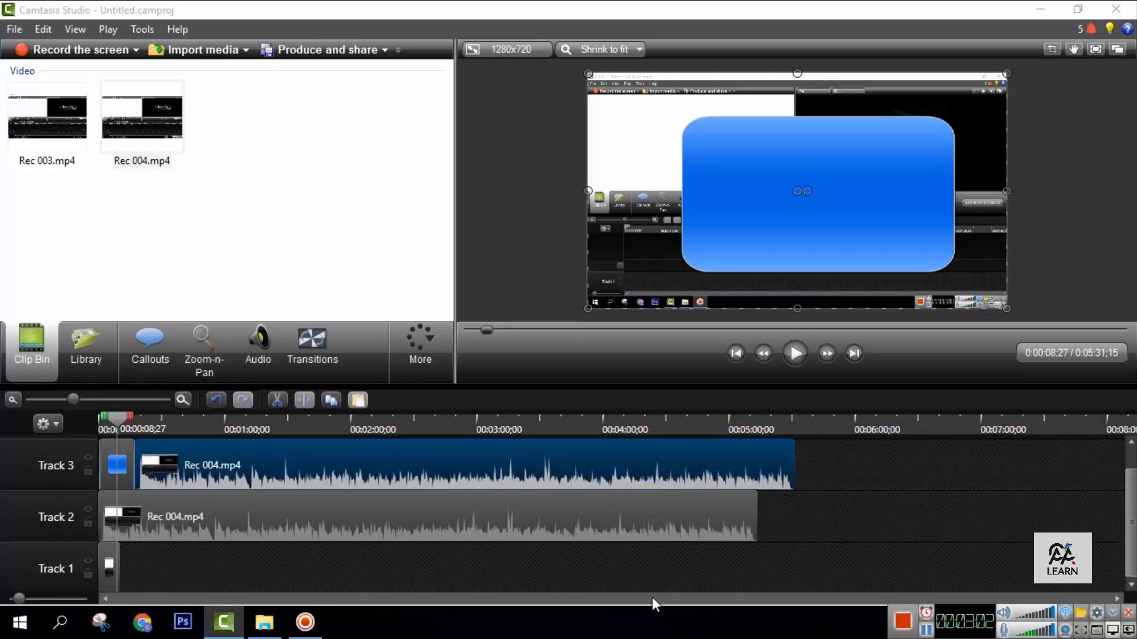
# Select the Rec 004.mp4 clips on Tracks 2 and 3 together, then delete them and undo the deletion, twice.
pyautogui.moveTo(791, 591); pyautogui.dragTo(304, 543)
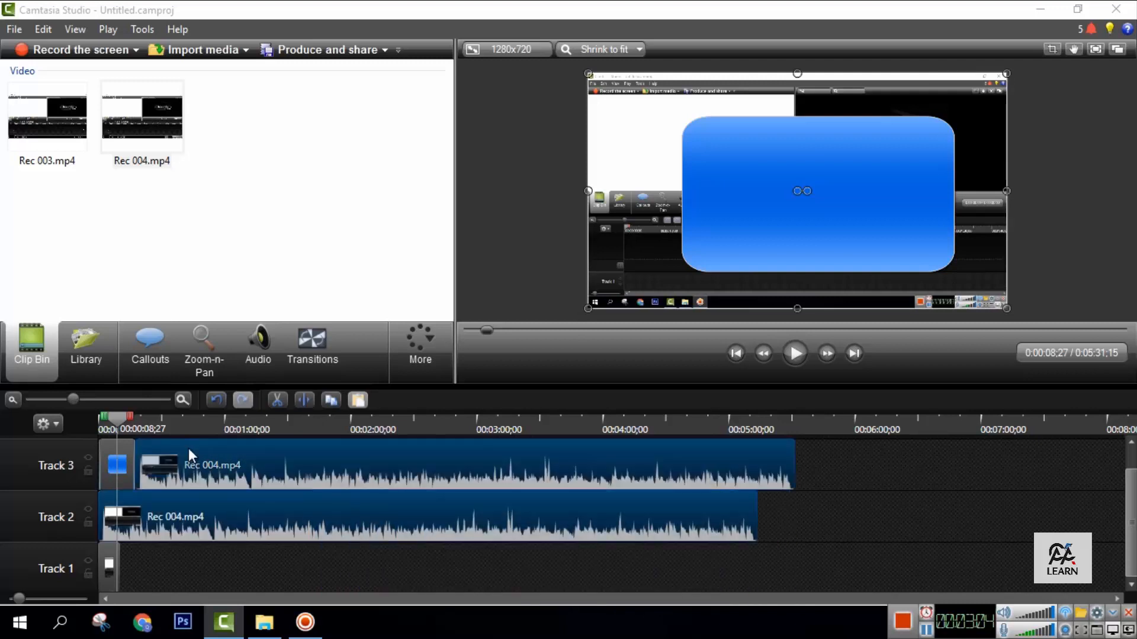
pyautogui.moveTo(188, 449); pyautogui.dragTo(193, 449)
pyautogui.press('Delete')
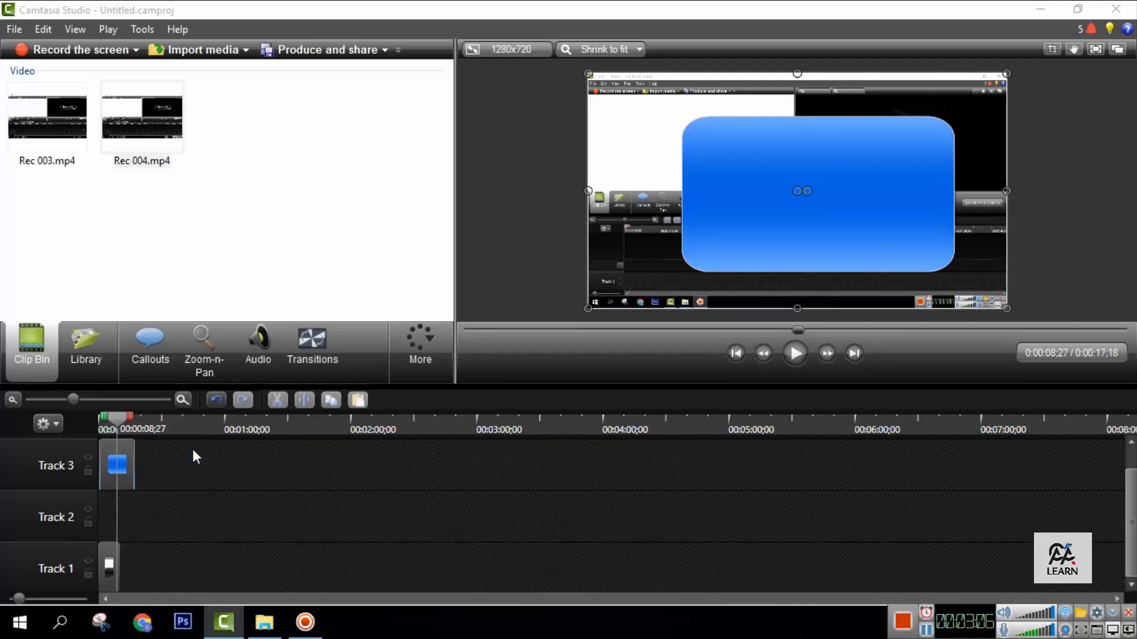
pyautogui.click(156, 513)
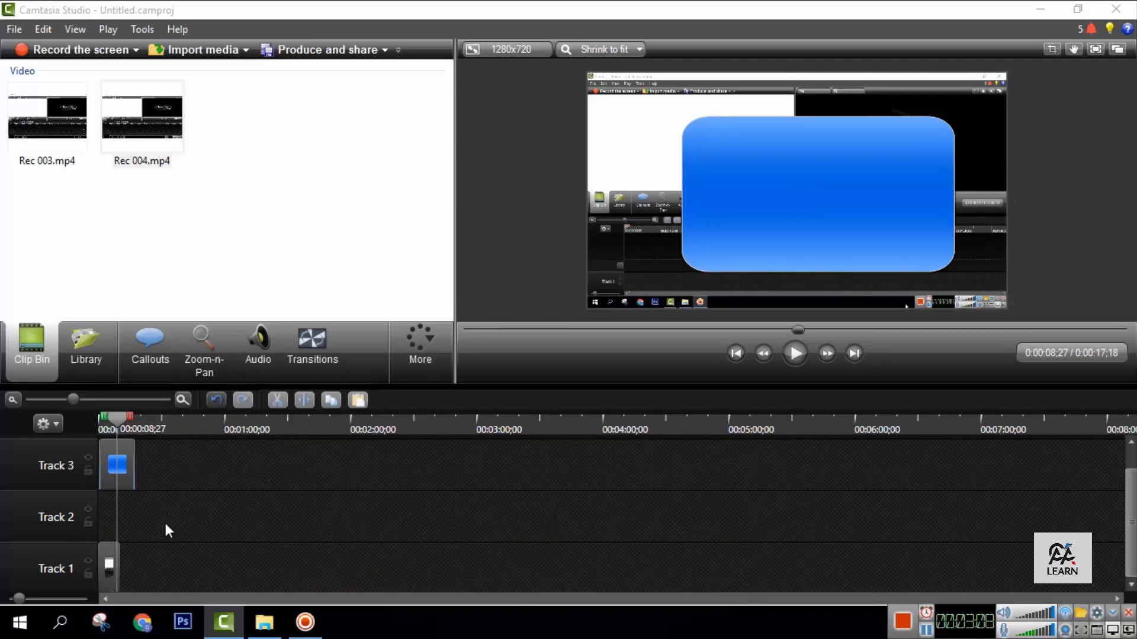
pyautogui.hotkey('ctrl', 'z')
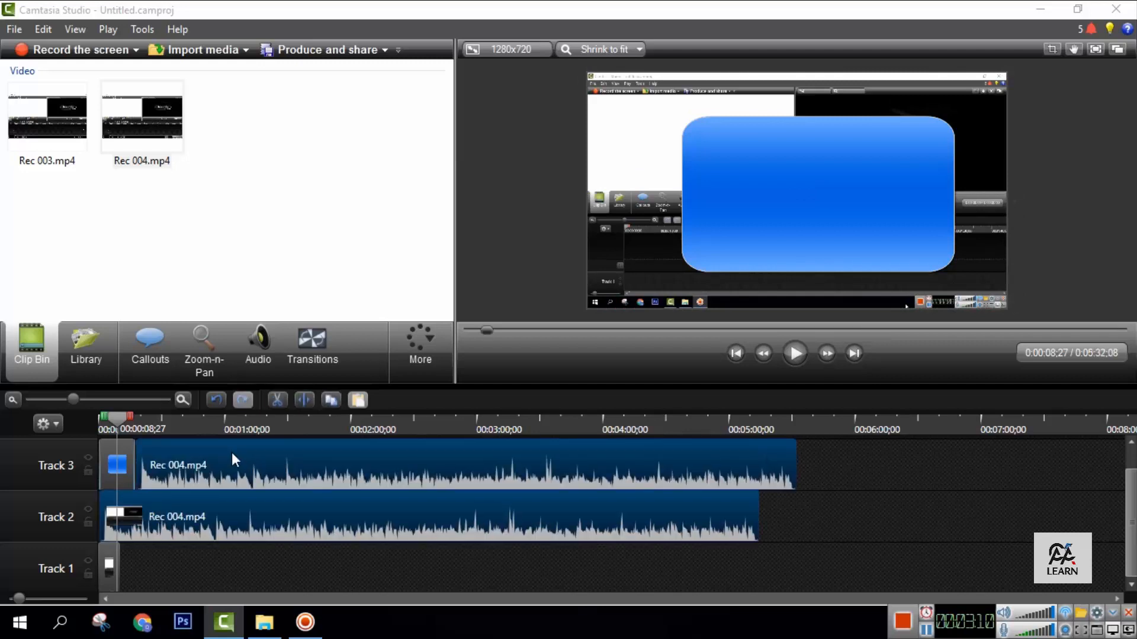
pyautogui.press('Delete')
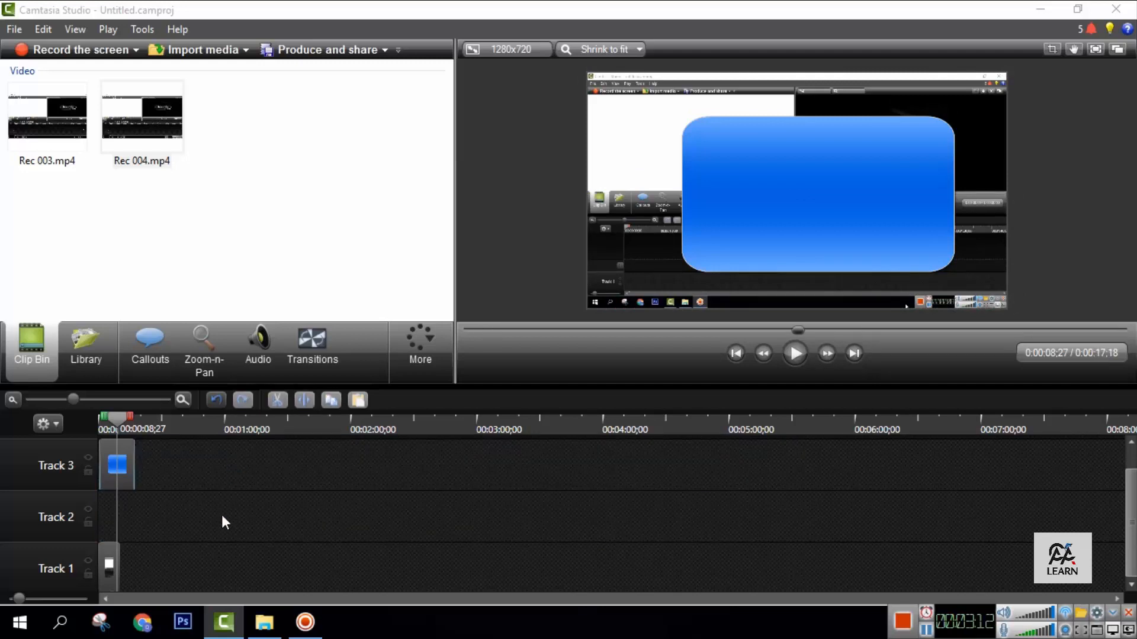
pyautogui.hotkey('ctrl', 'z')
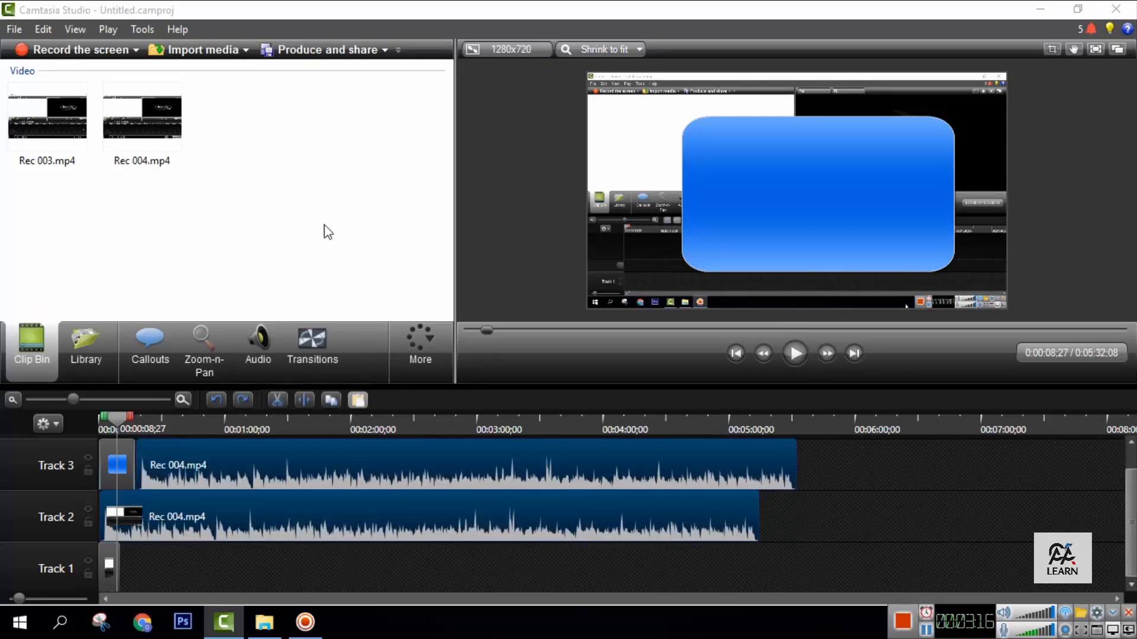
# Delete the Rec 004.mp4 clip from Track 3 and return the playhead to the start of the timeline.
pyautogui.click(250, 482)
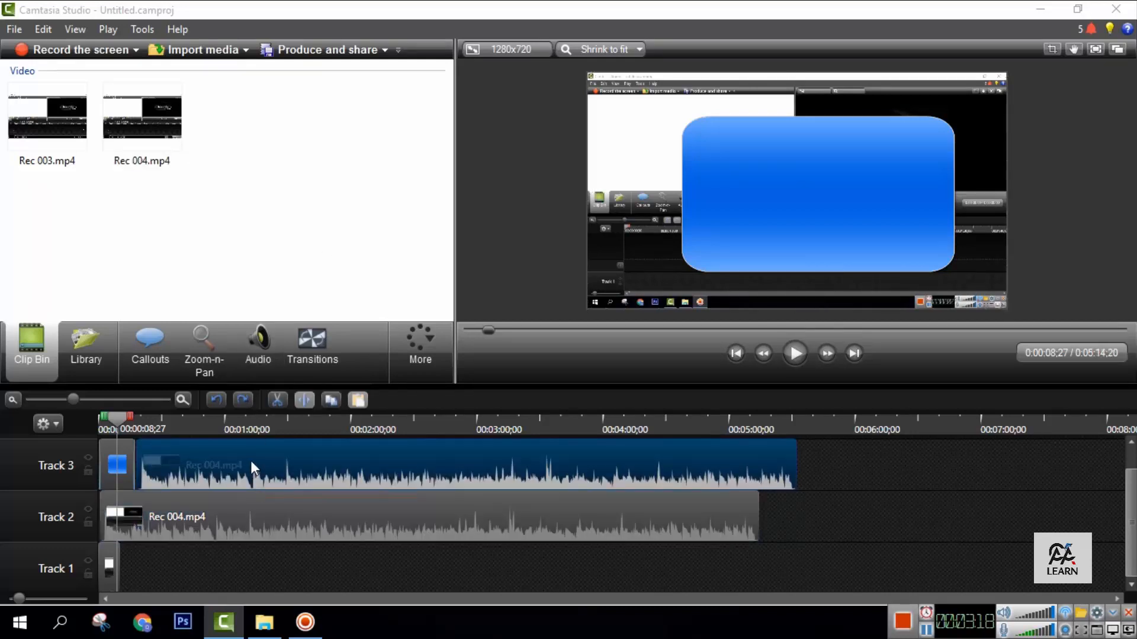
pyautogui.press('Delete')
pyautogui.moveTo(119, 422); pyautogui.dragTo(77, 424)
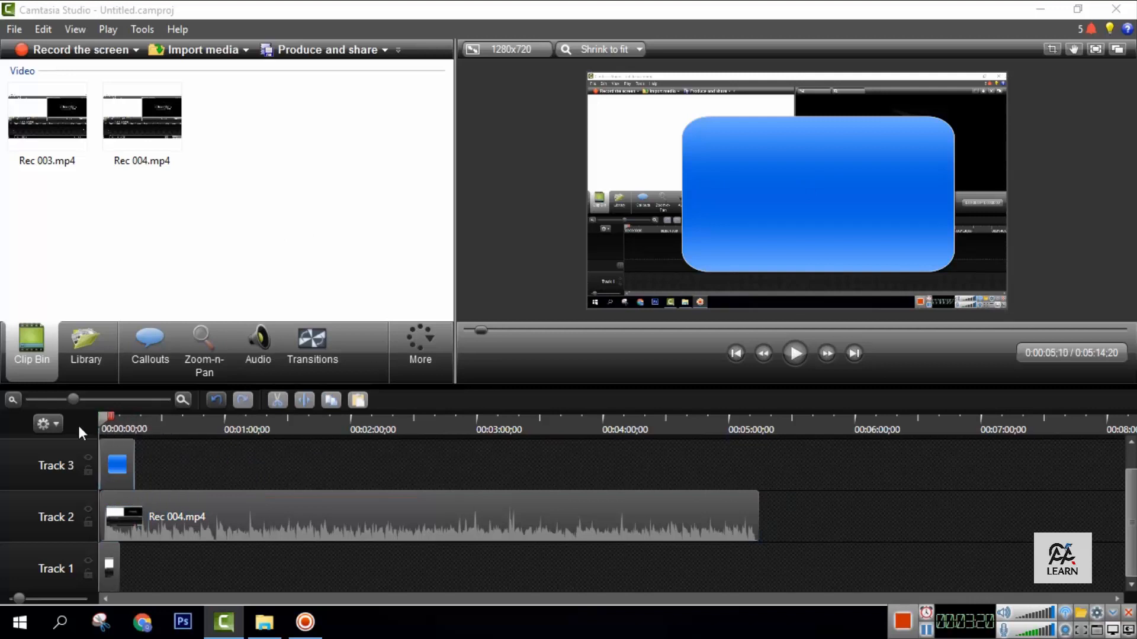
# Choose the MP4 only (up to 1080p) production preset, proceed to the file name and folder settings, and cancel the wizard.
pyautogui.click(344, 51)
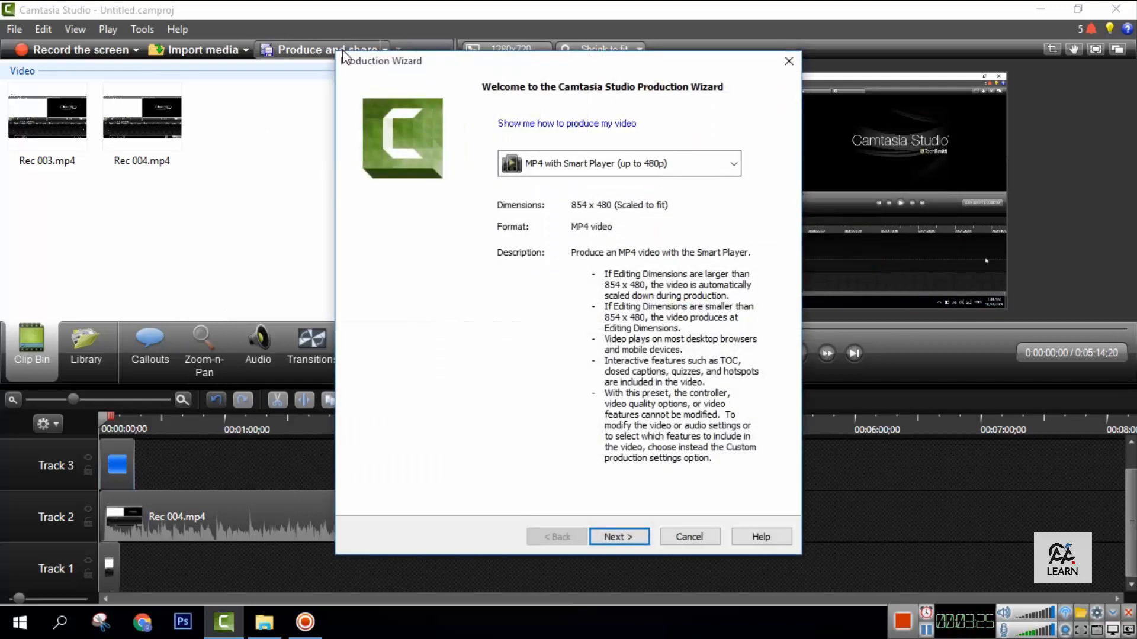
pyautogui.click(615, 163)
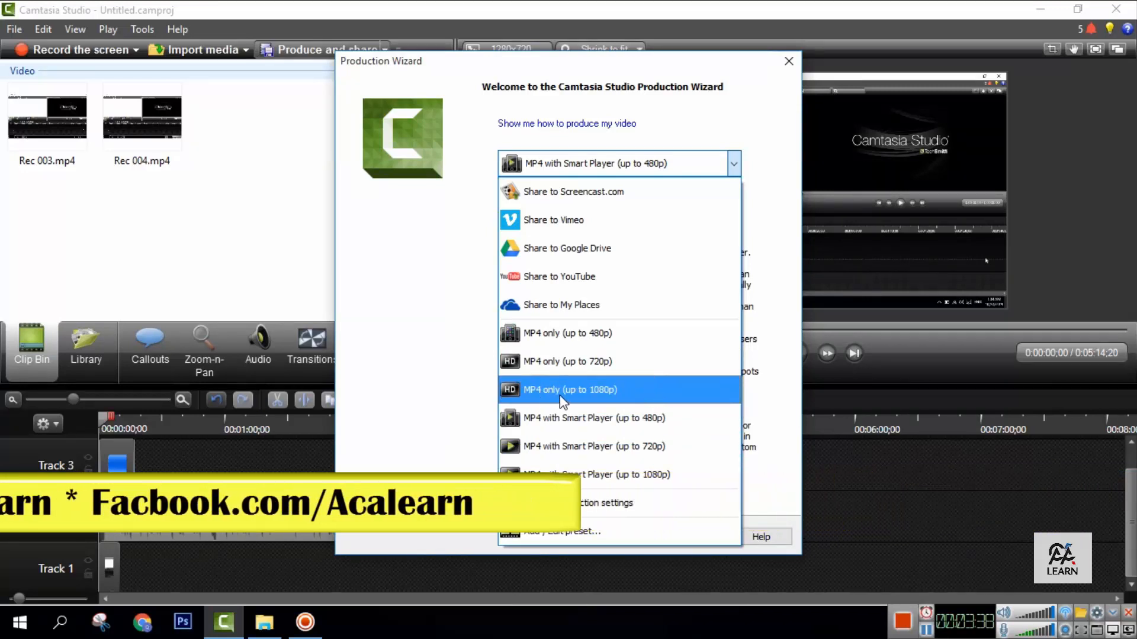
pyautogui.click(640, 394)
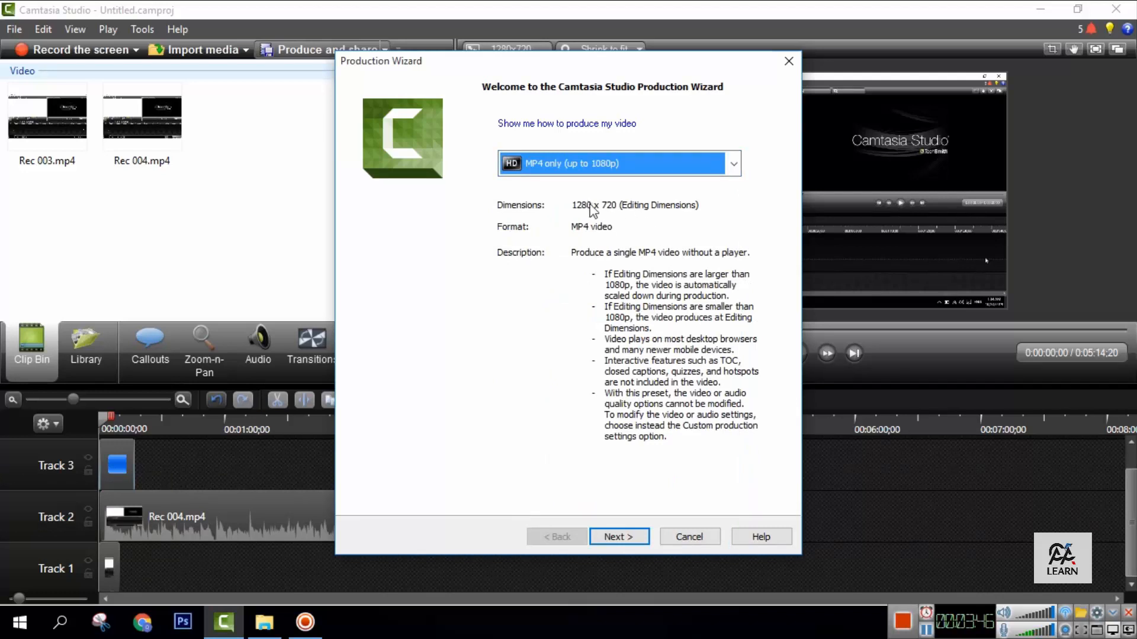
pyautogui.click(620, 536)
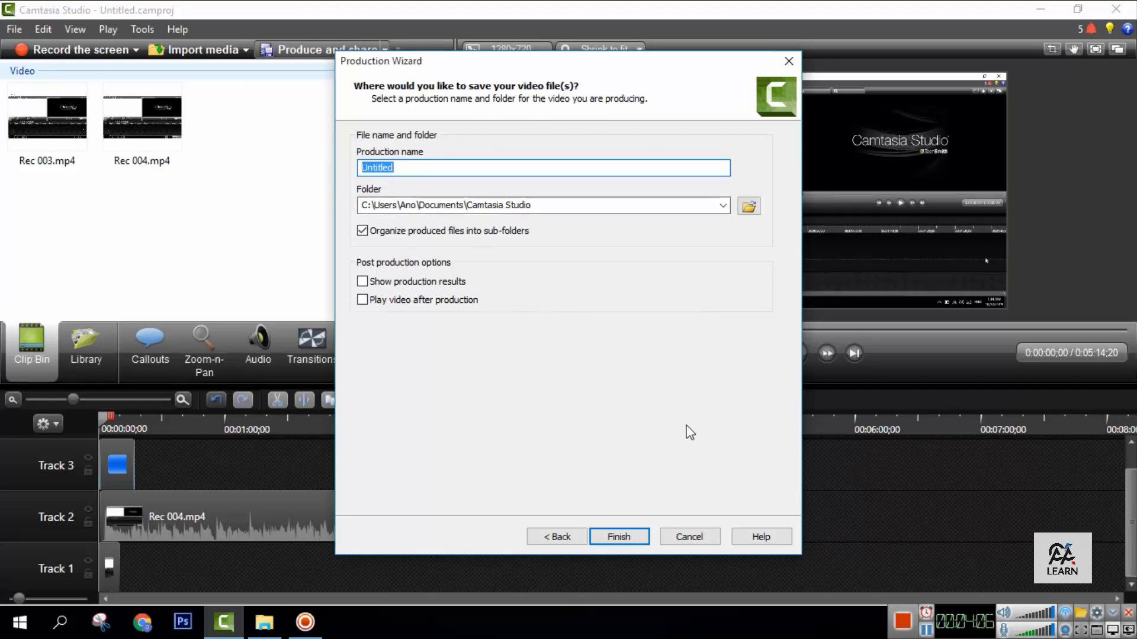
pyautogui.click(688, 536)
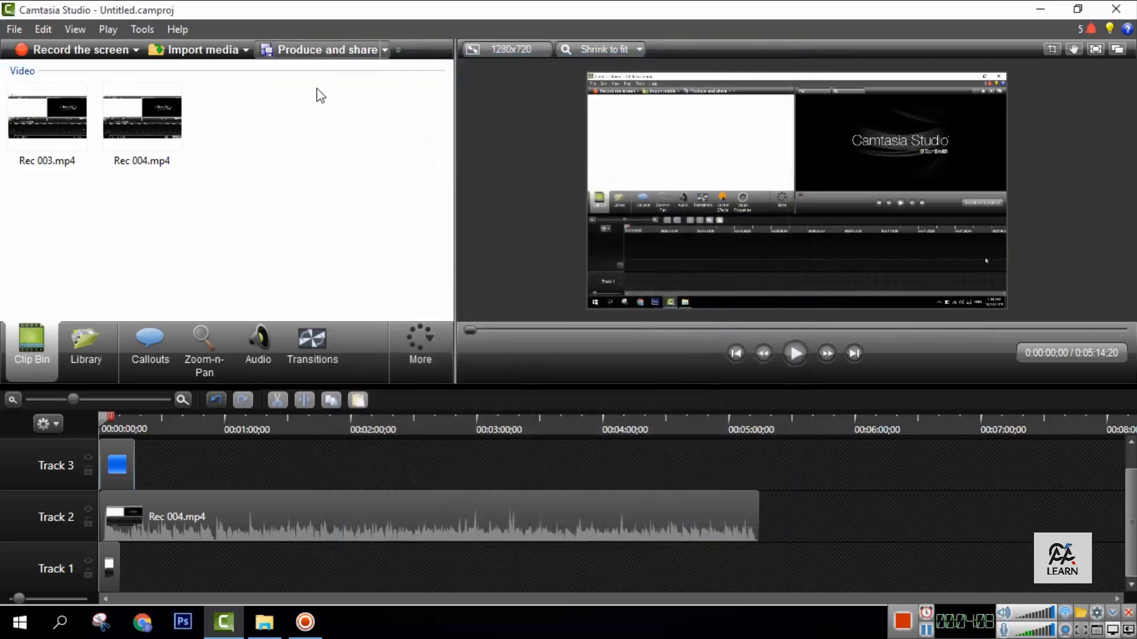
# Start producing the video with the MP4 only (up to 1080p) preset, using the default production name and folder.
pyautogui.click(332, 49)
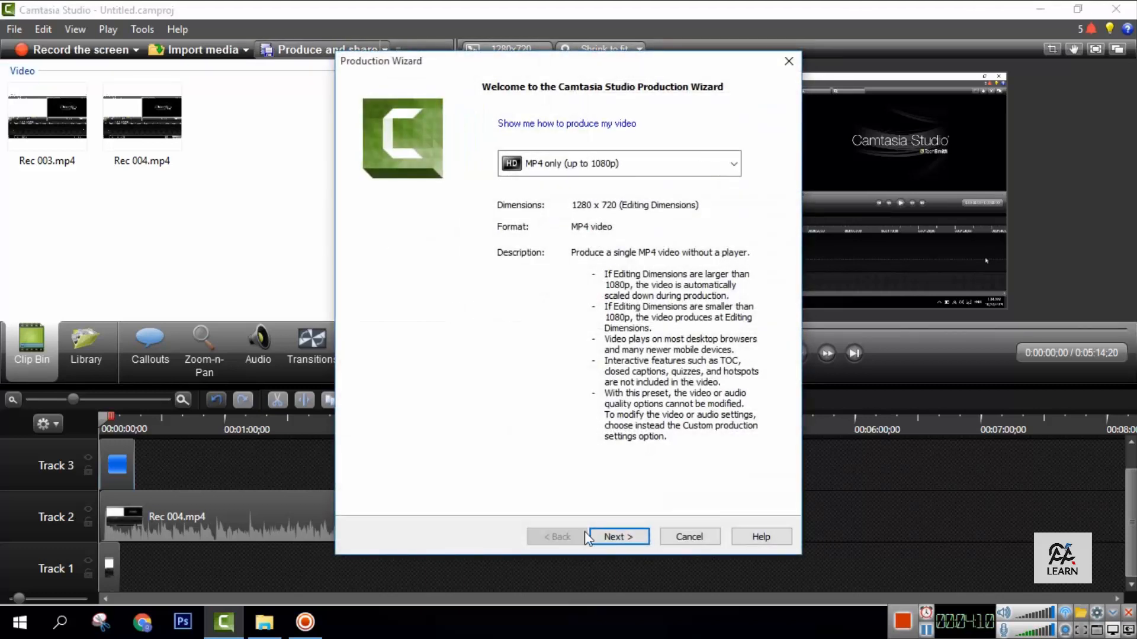
pyautogui.click(615, 536)
pyautogui.click(618, 537)
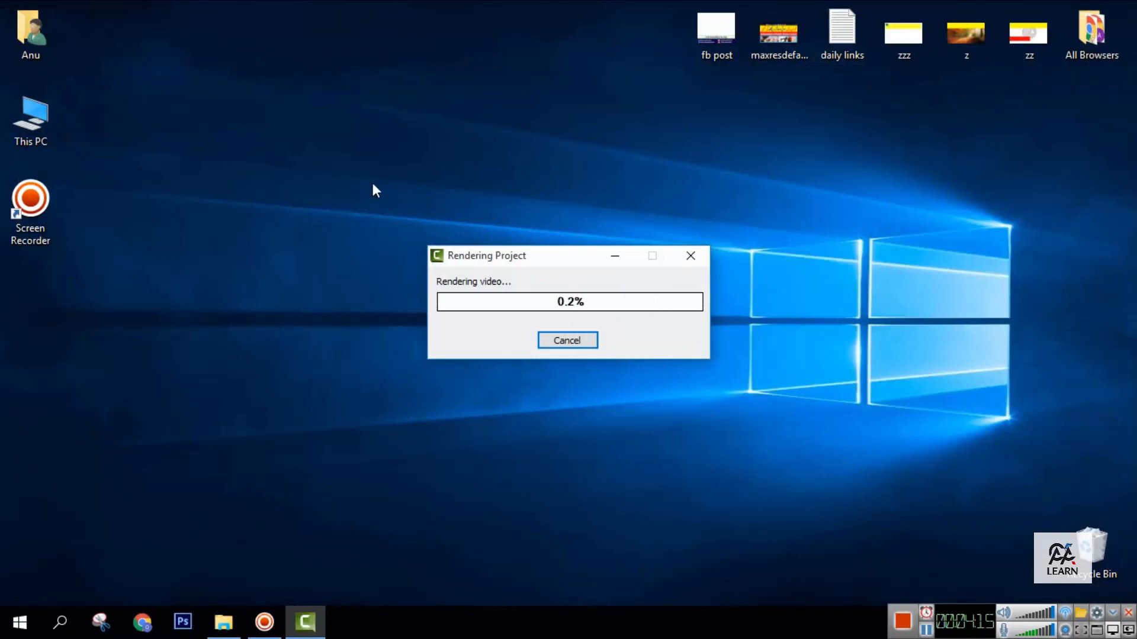
# Switch to File Explorer and look in the Camtasia Studio folder under Documents, where produced videos are saved.
pyautogui.click(32, 29)
pyautogui.doubleClick(30, 24)
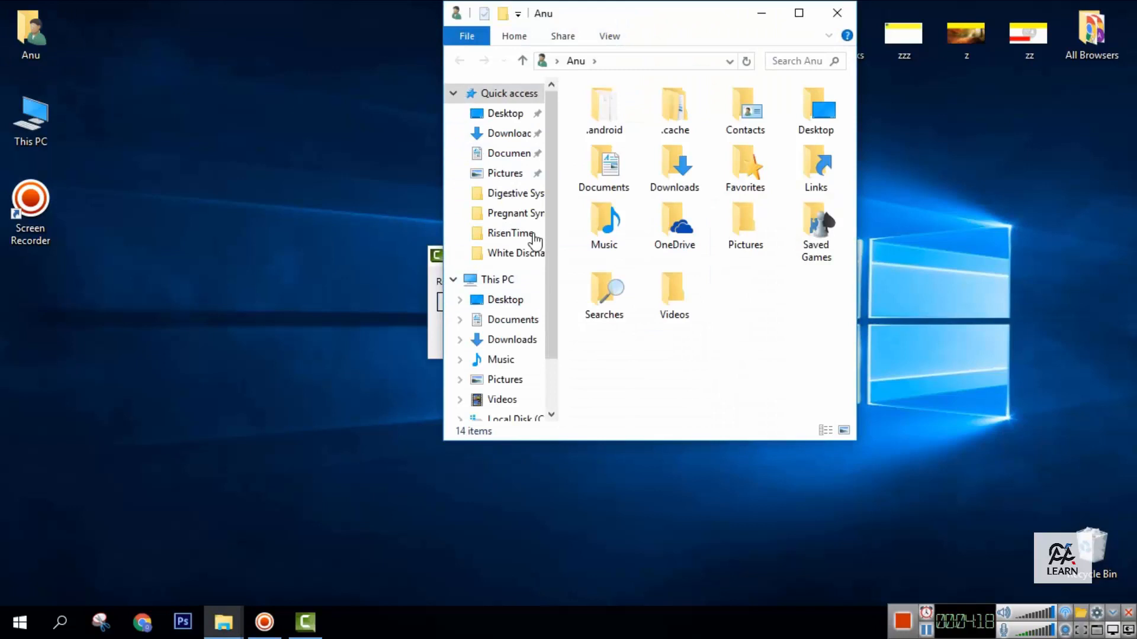
pyautogui.click(507, 153)
pyautogui.click(648, 116)
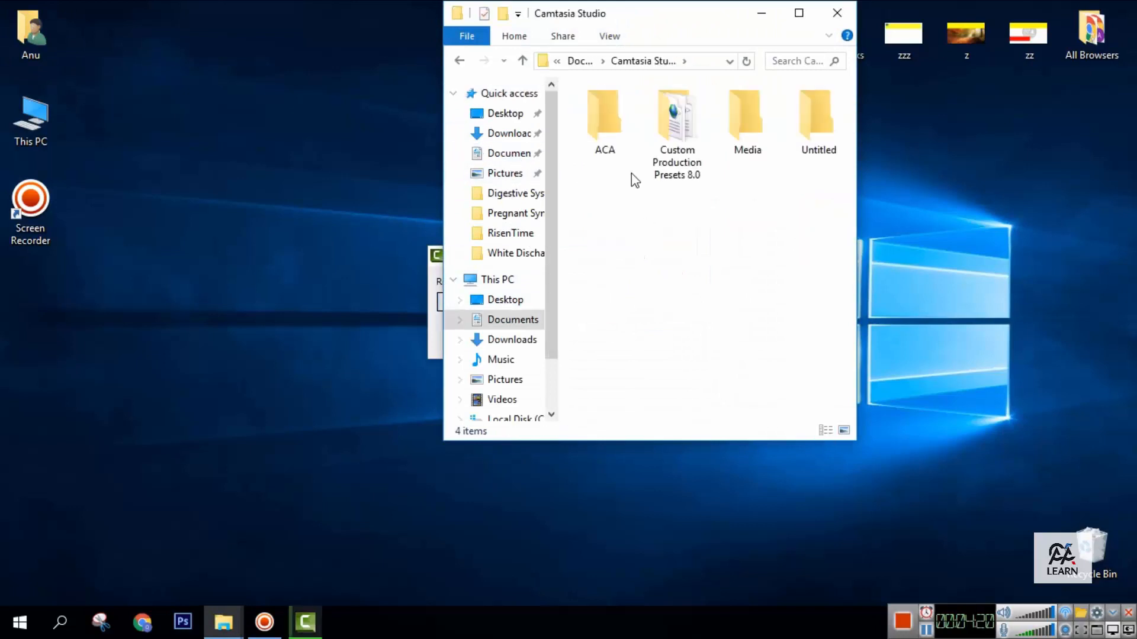
pyautogui.click(612, 148)
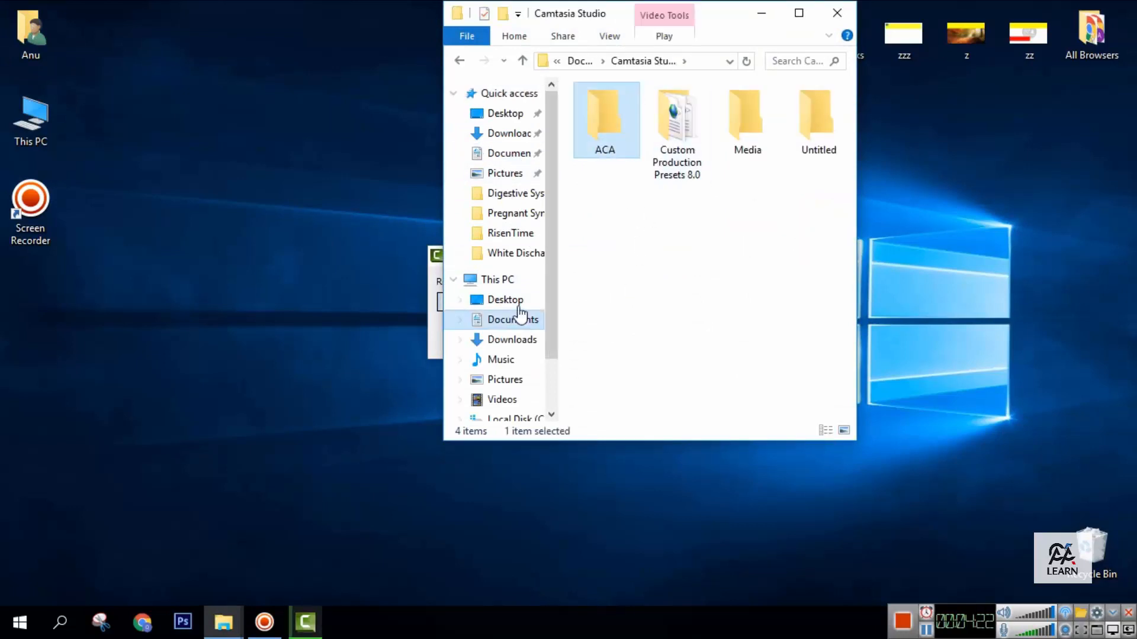
# Return to the running render, cancel it, and close the Production Wizard.
pyautogui.click(438, 310)
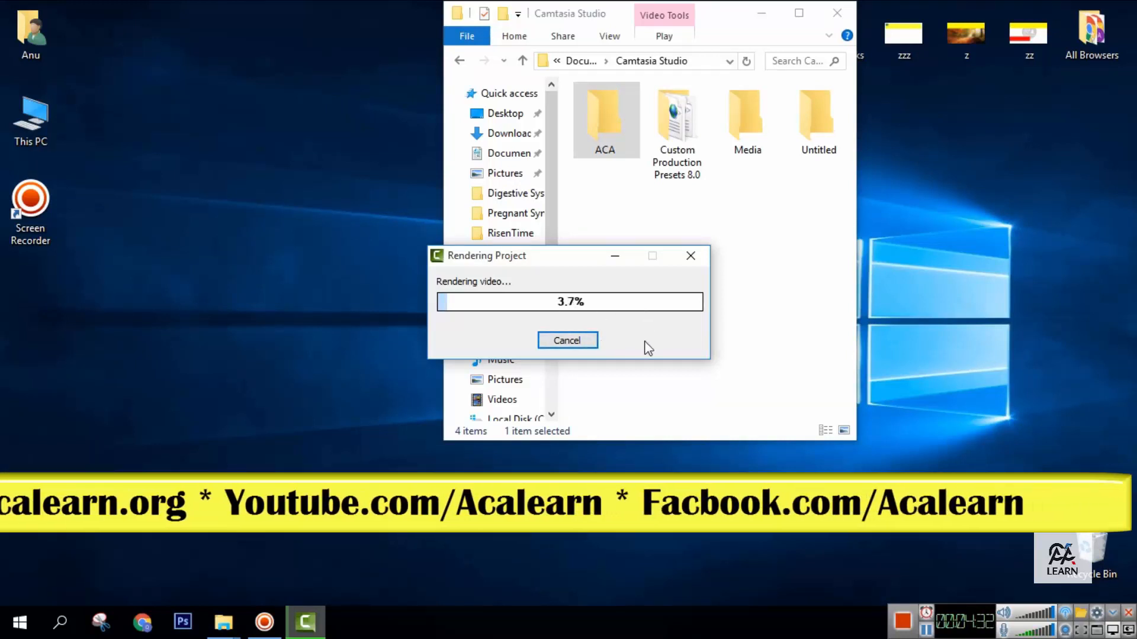
pyautogui.click(581, 340)
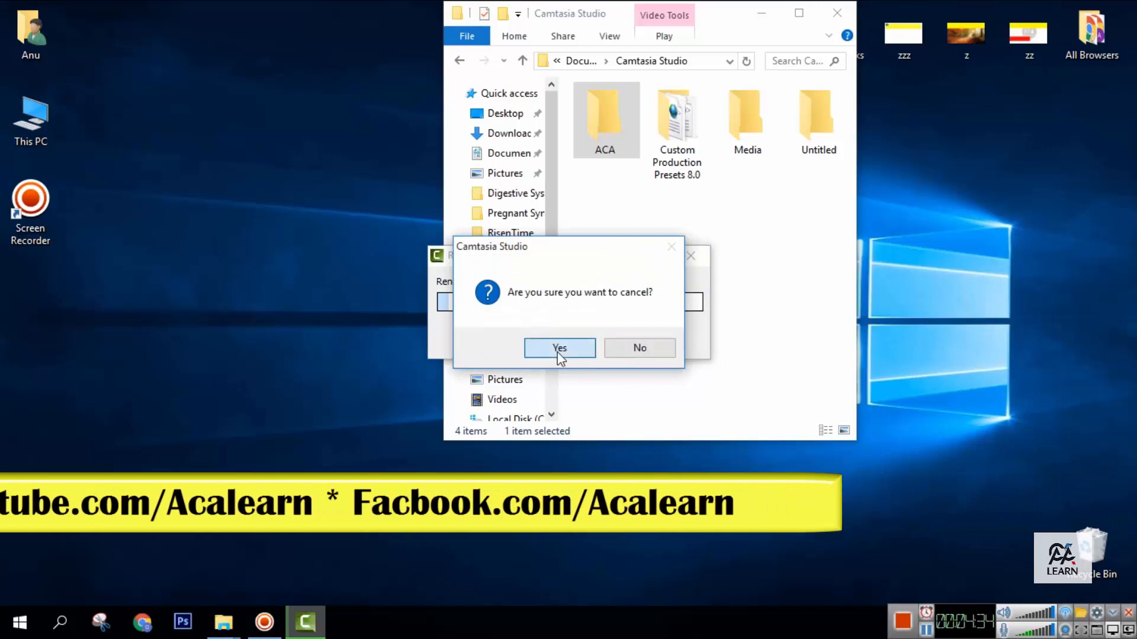
pyautogui.click(558, 351)
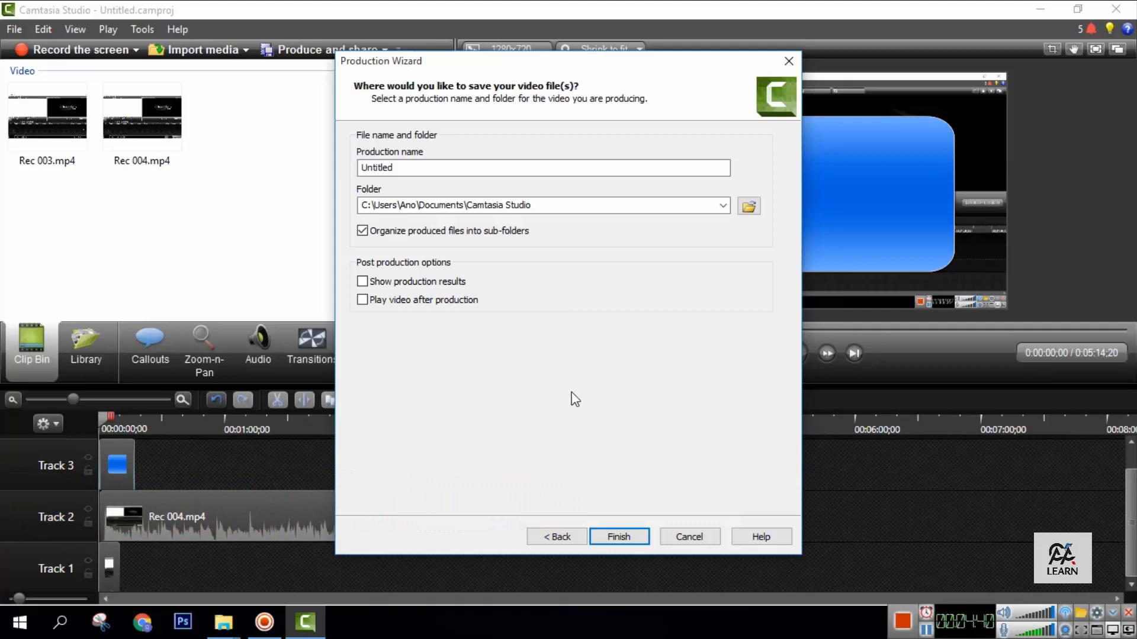
pyautogui.click(688, 536)
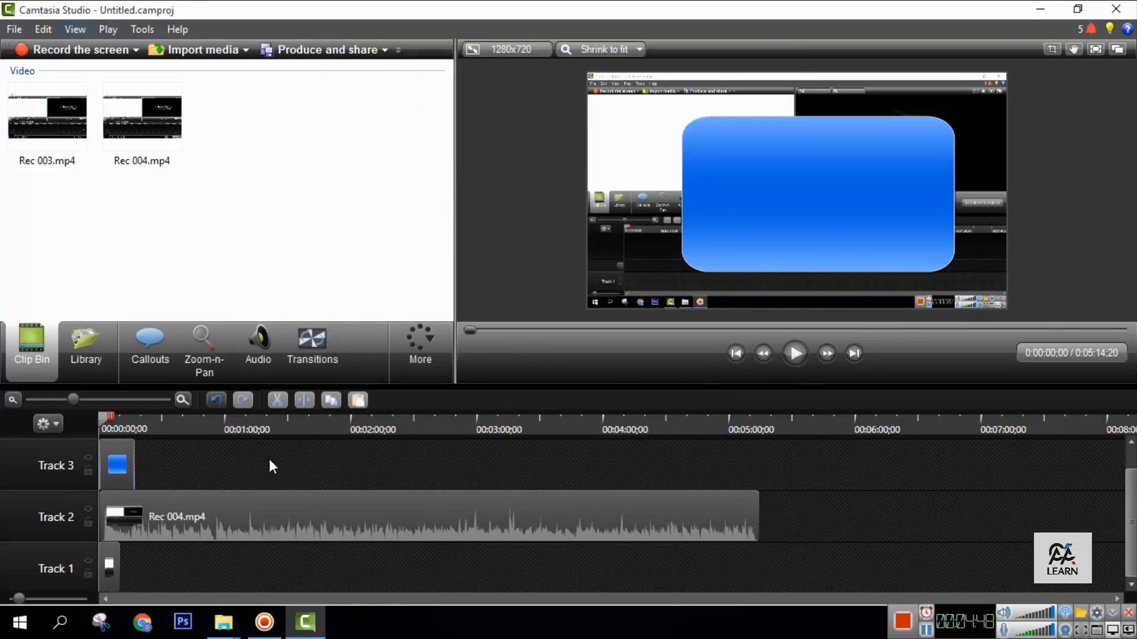
# Split the Rec 004.mp4 clip on Track 2 at 0:04:15;16 and delete the part after the cut.
pyautogui.moveTo(101, 426); pyautogui.dragTo(404, 430)
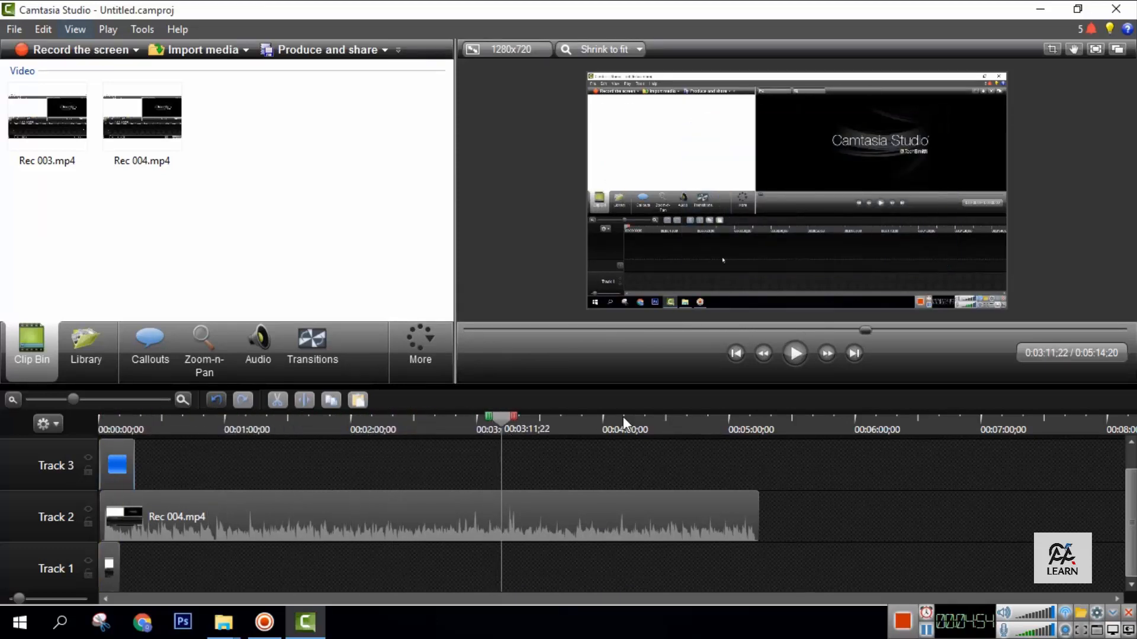
pyautogui.moveTo(509, 418); pyautogui.dragTo(399, 424)
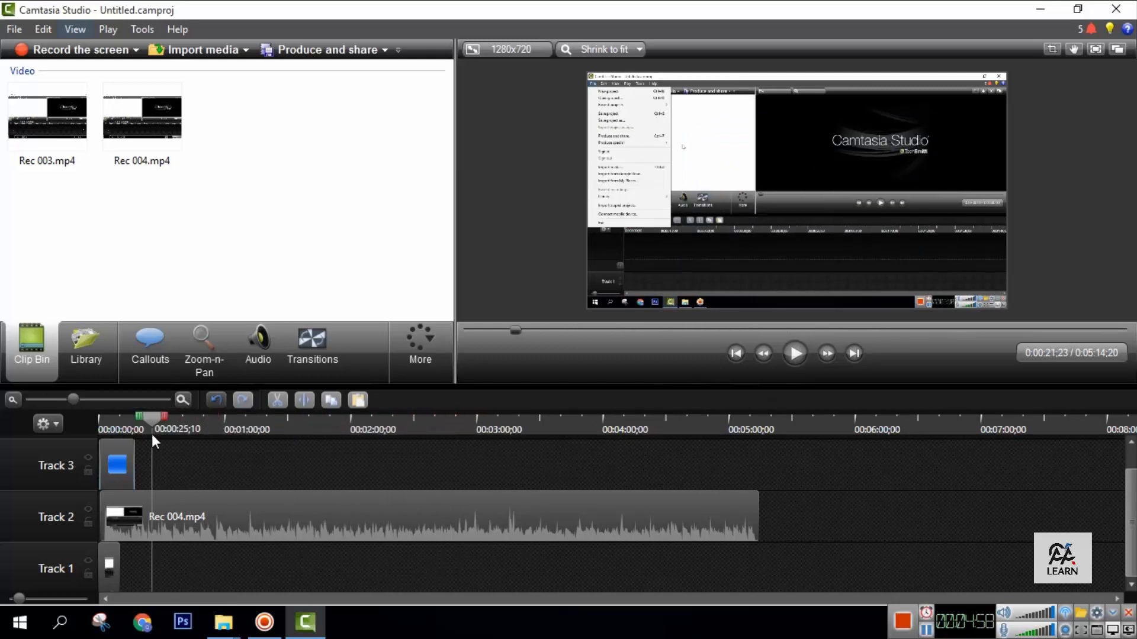
pyautogui.moveTo(153, 435); pyautogui.dragTo(636, 439)
pyautogui.click(662, 520)
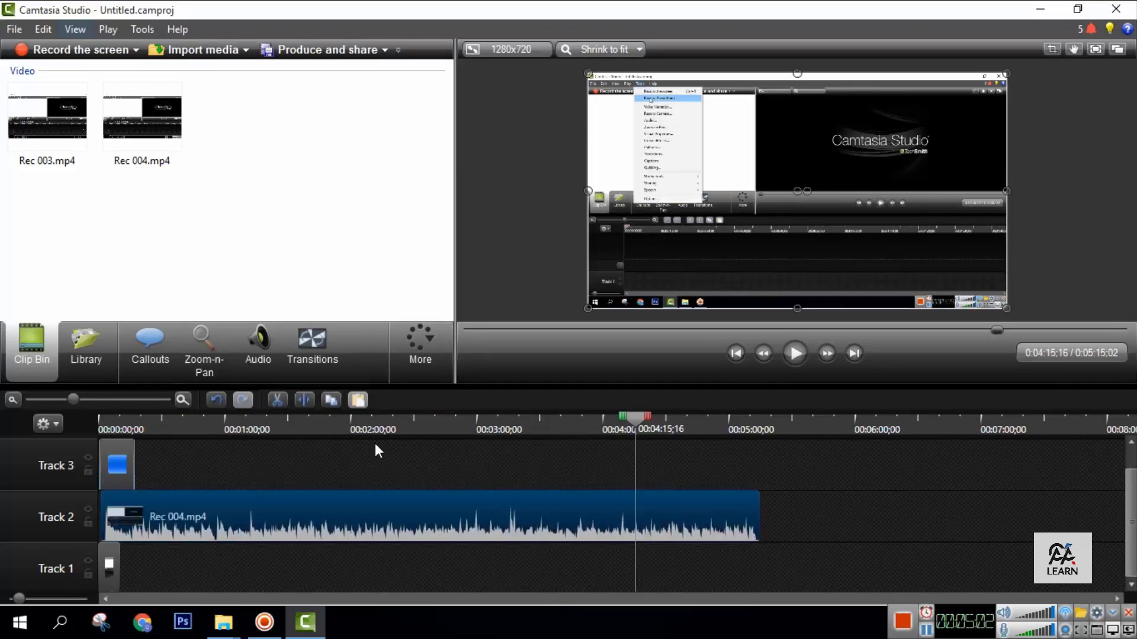
pyautogui.click(303, 400)
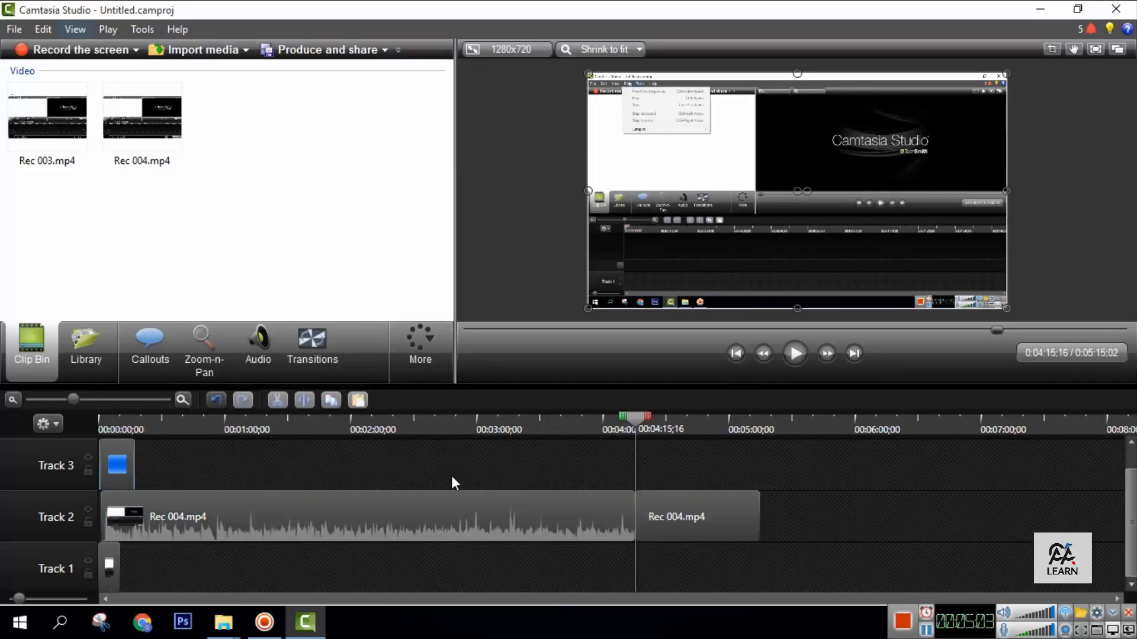
pyautogui.click(673, 519)
pyautogui.press('Delete')
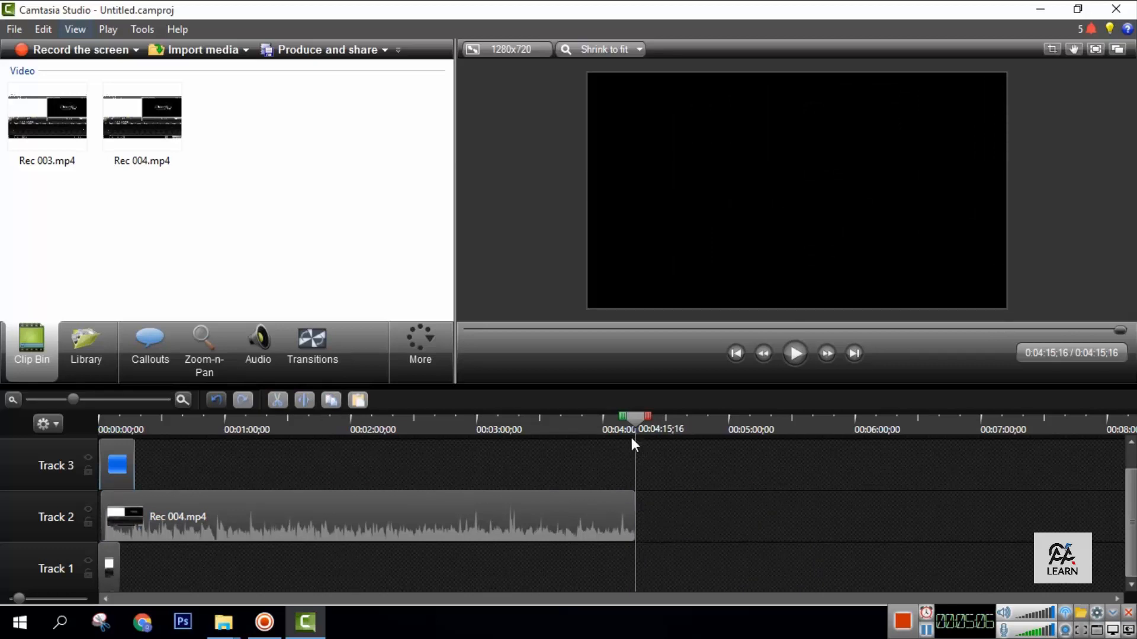
# Scrub through the Rec 004.mp4 clip to 0:01:31;11 and examine the timeline at closer and wider zoom levels.
pyautogui.moveTo(636, 418); pyautogui.dragTo(307, 417)
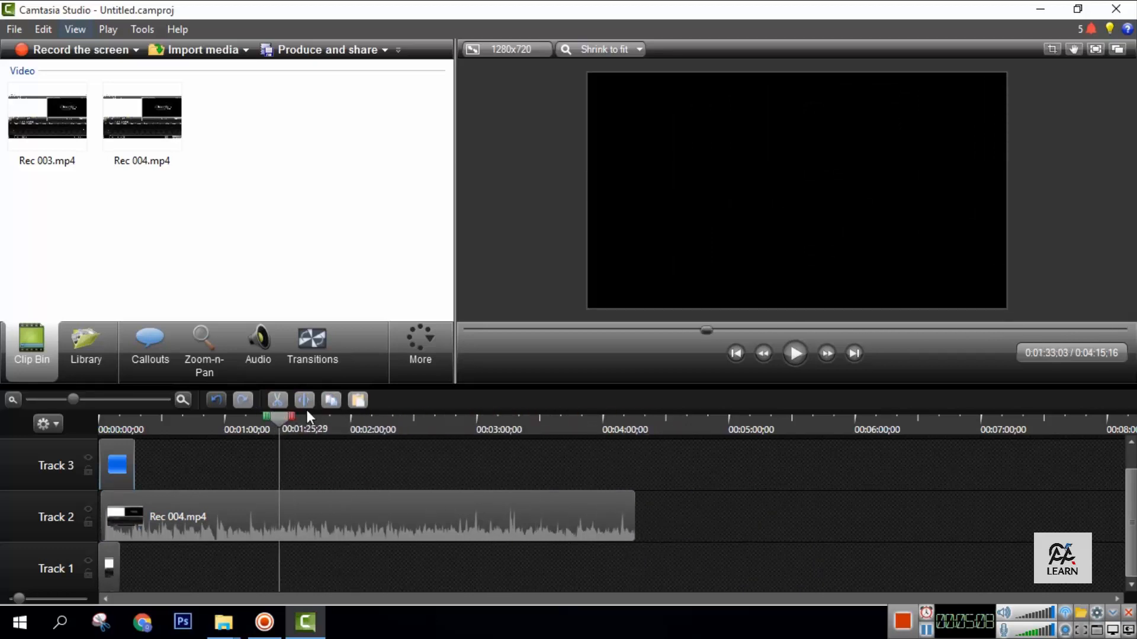
pyautogui.click(311, 415)
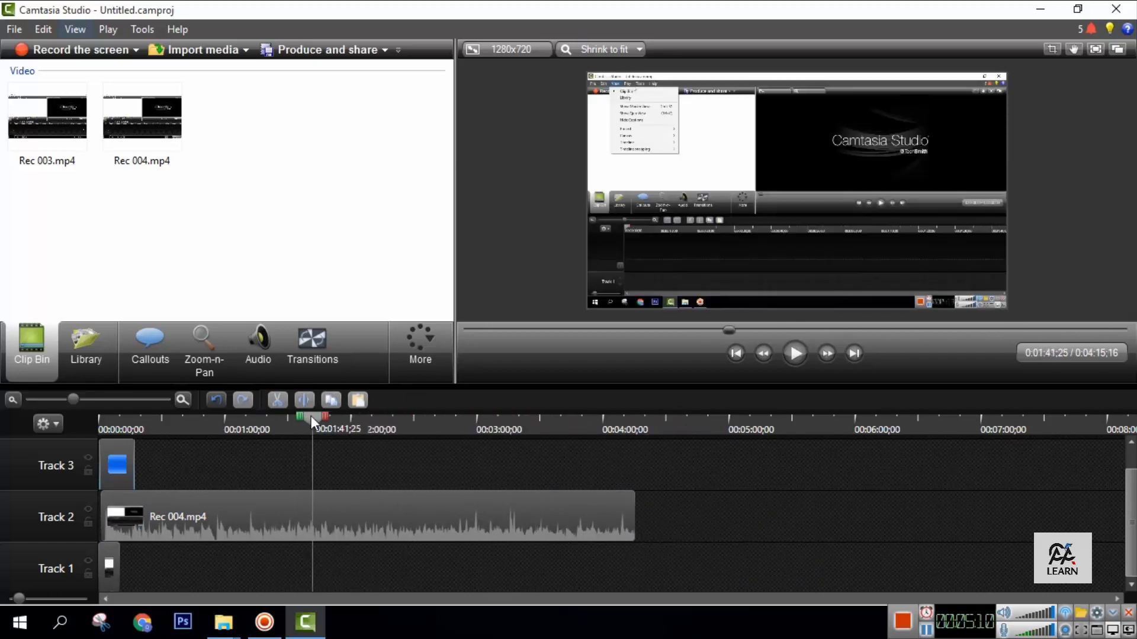
pyautogui.moveTo(337, 417)
pyautogui.mouseDown()
pyautogui.moveTo(523, 415)
pyautogui.moveTo(372, 415)
pyautogui.moveTo(432, 415)
pyautogui.moveTo(388, 414)
pyautogui.moveTo(402, 414)
pyautogui.mouseUp()
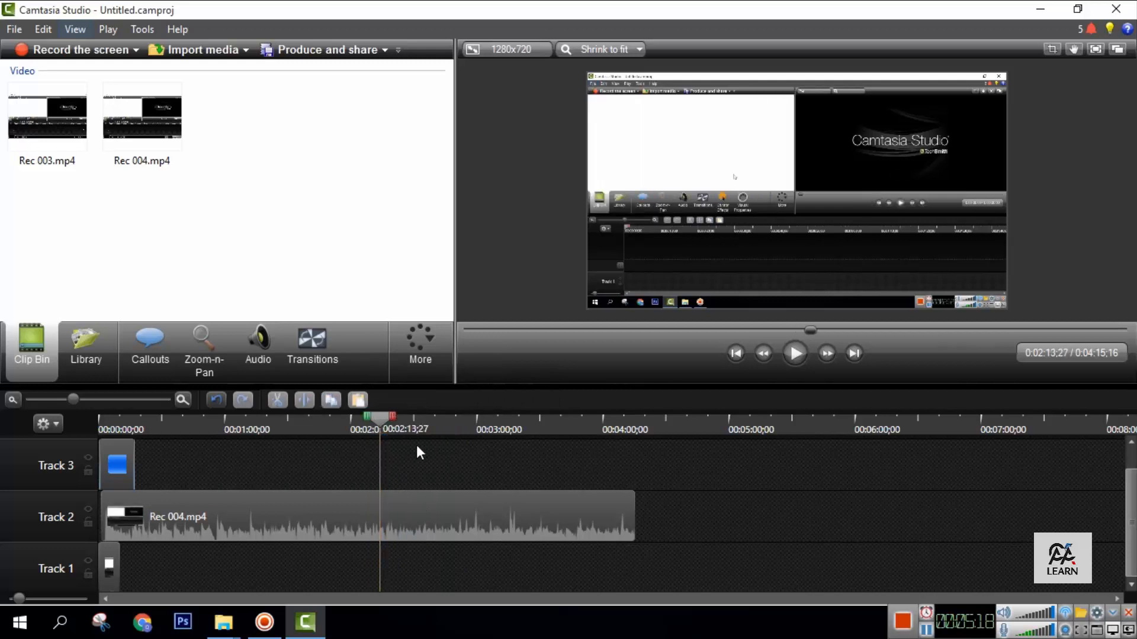
pyautogui.moveTo(804, 333); pyautogui.dragTo(847, 330)
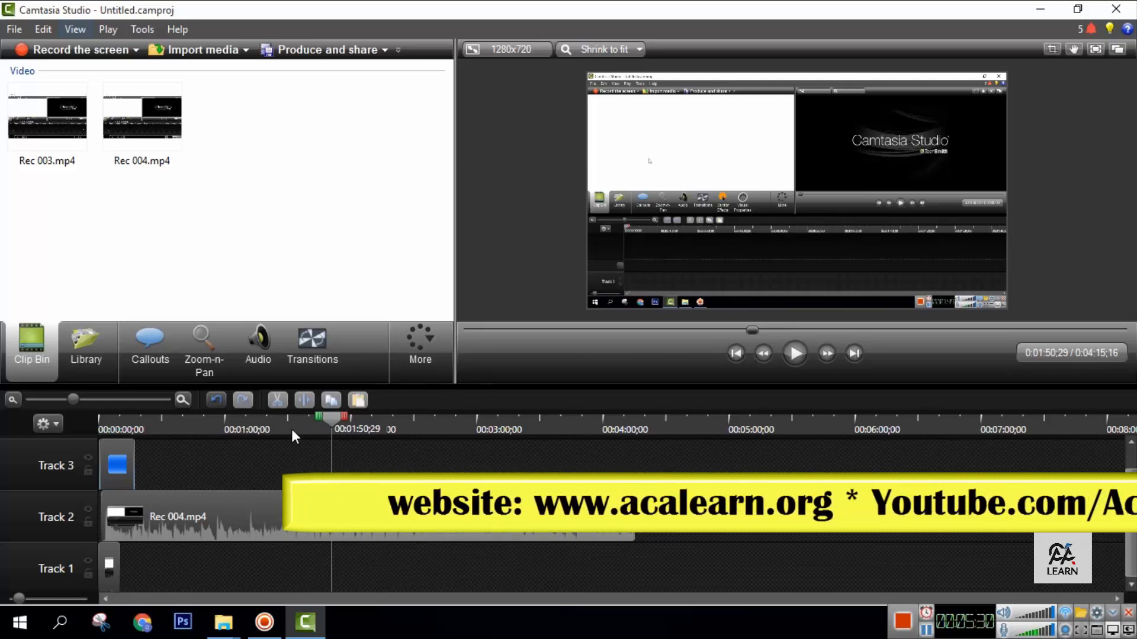
pyautogui.moveTo(324, 419); pyautogui.dragTo(274, 421)
pyautogui.click(116, 397)
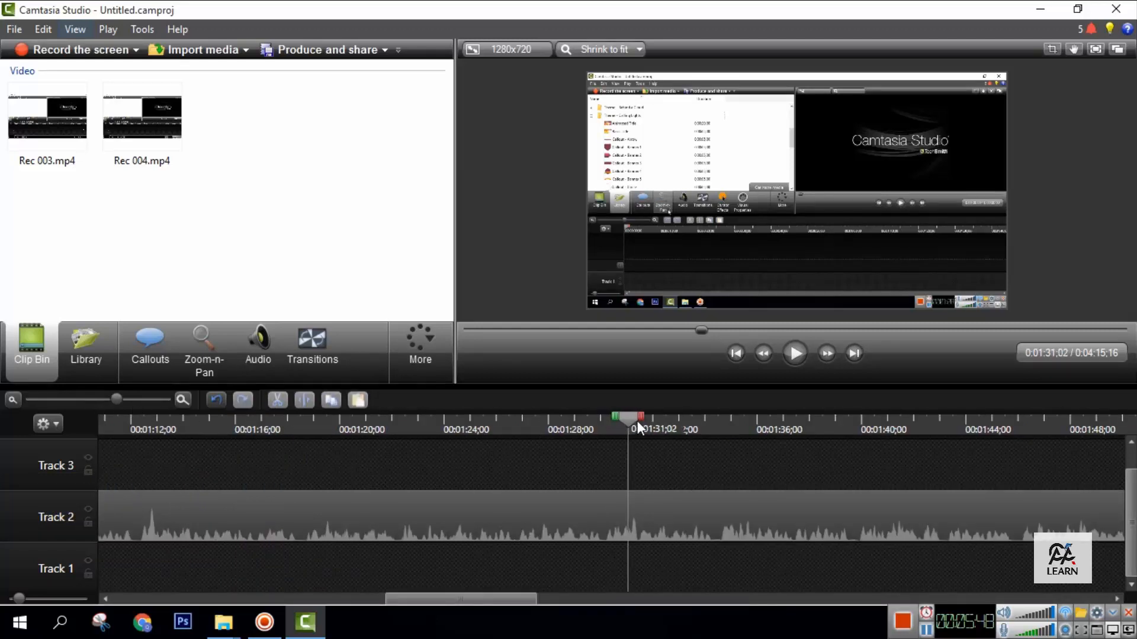
pyautogui.moveTo(637, 421)
pyautogui.mouseDown()
pyautogui.moveTo(681, 420)
pyautogui.moveTo(636, 421)
pyautogui.mouseUp()
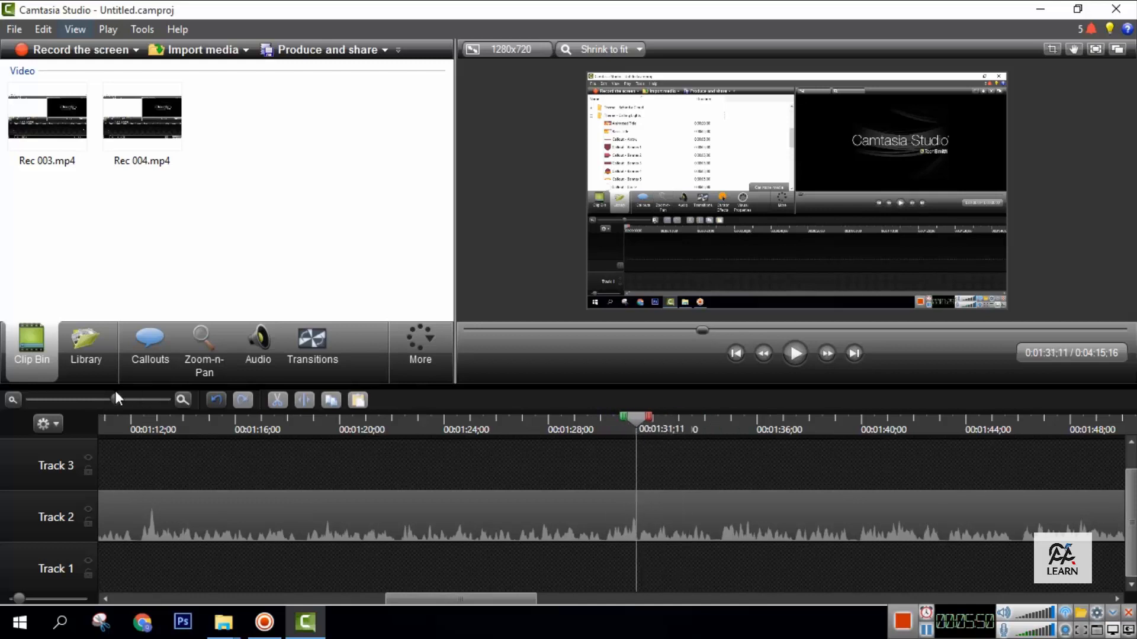
pyautogui.click(88, 400)
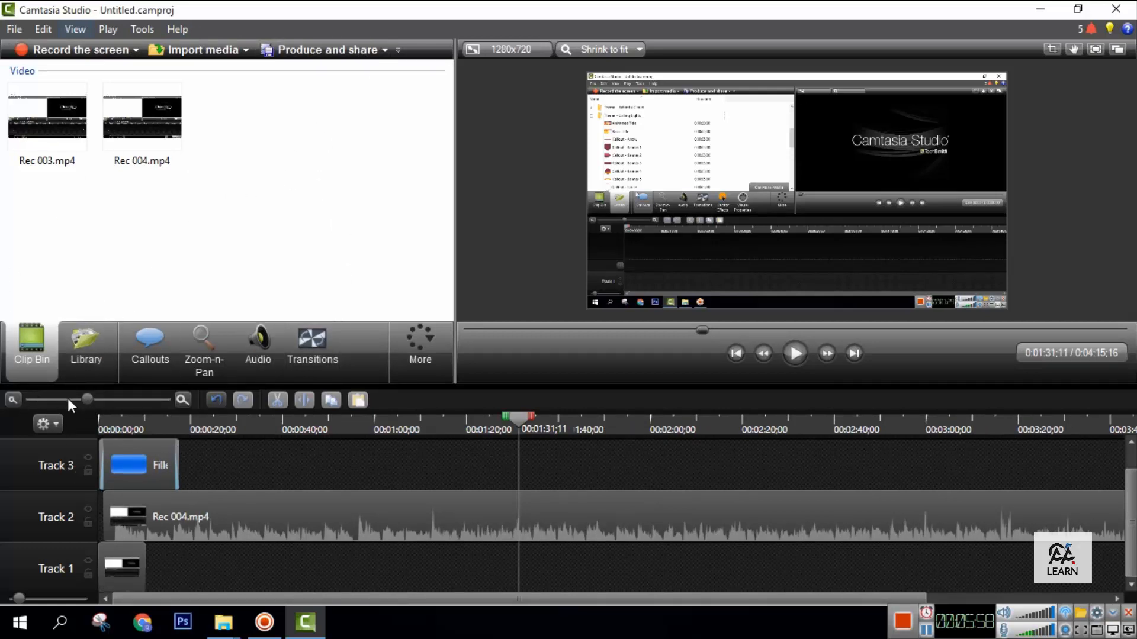
pyautogui.moveTo(94, 399); pyautogui.dragTo(55, 409)
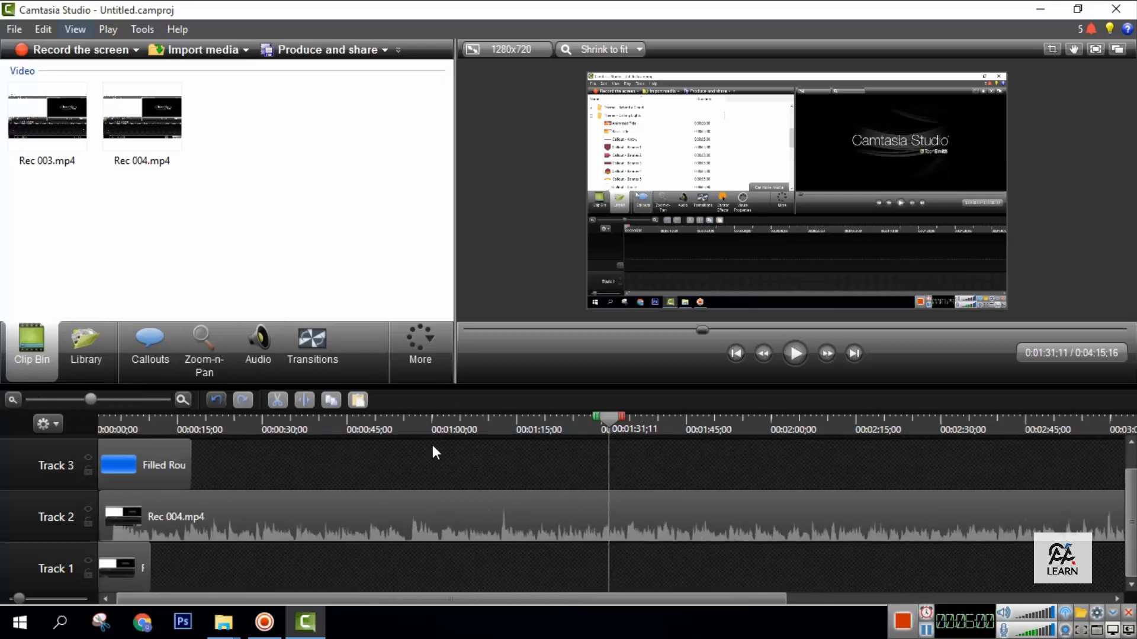